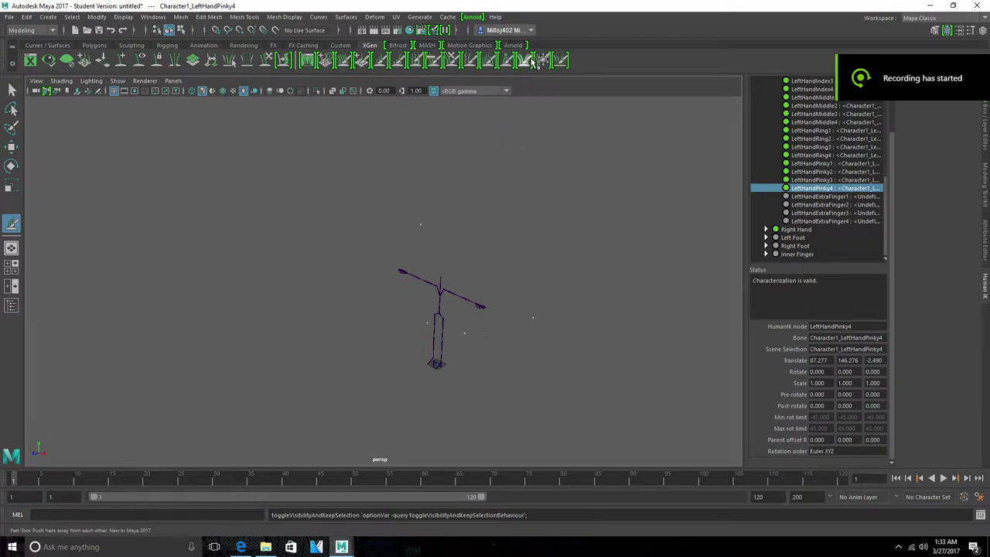
Scroll the HumanIK Definition tree back up to the Base (required) body joints
left_click(531, 62)
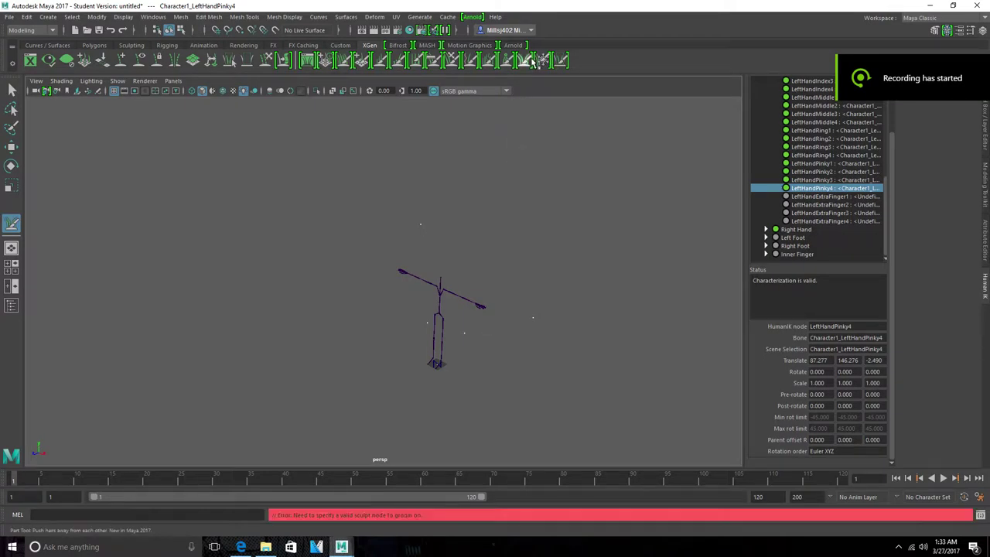
scroll(780, 218, "up", 5)
scroll(779, 218, "down", 1)
scroll(784, 214, "up", 2)
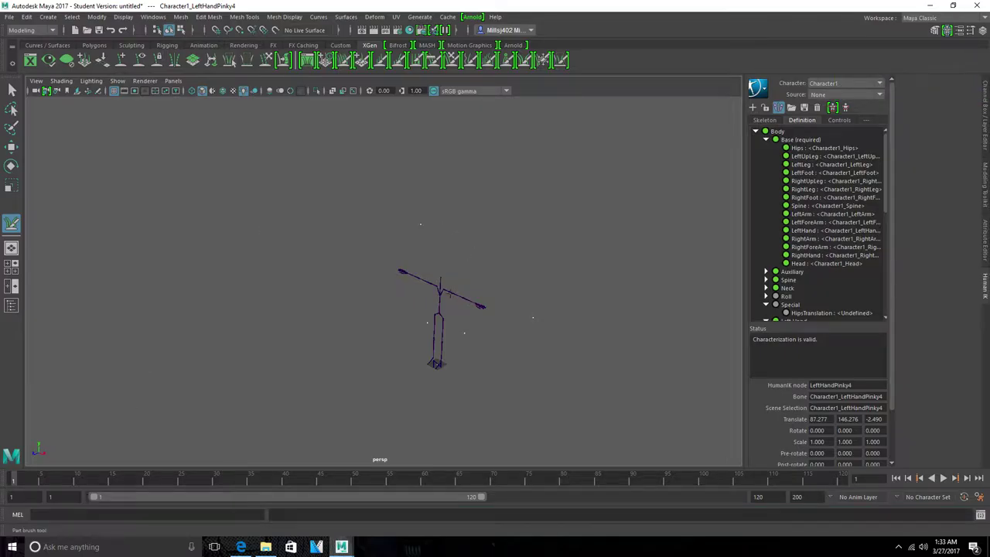
Dolly the perspective view in until the skeleton's left hand joints fill the frame
right_click_drag(486, 305, 560, 309)
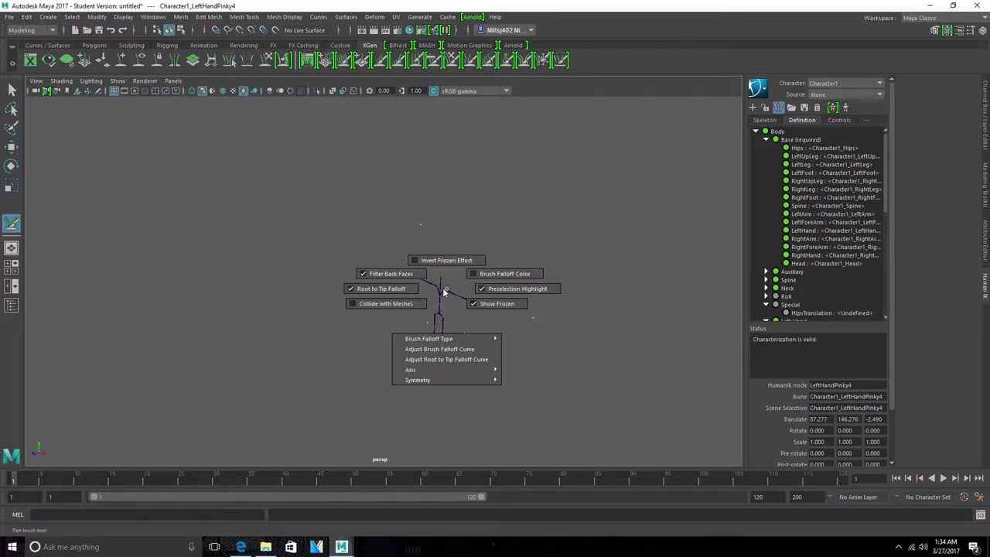
right_click_drag(446, 285, 397, 273)
scroll(435, 265, "up", 3)
mouse_move(434, 265)
left_mouse_down()
mouse_move(553, 277)
mouse_move(530, 236)
left_mouse_up()
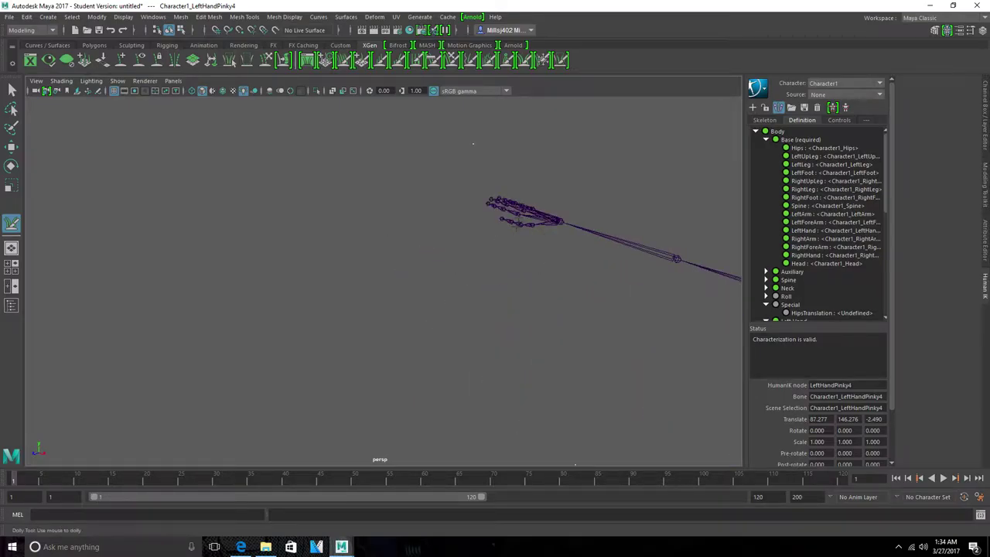
right_click_drag(514, 210, 523, 224)
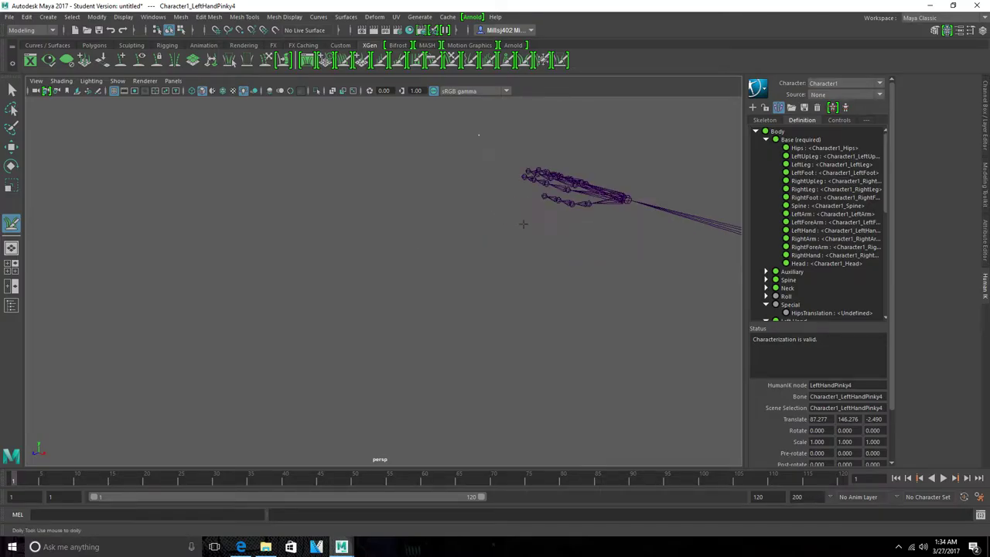
Assign the selected bone to the RightArm mapping, then switch the definition to Character View
left_click(809, 238)
right_click(809, 238)
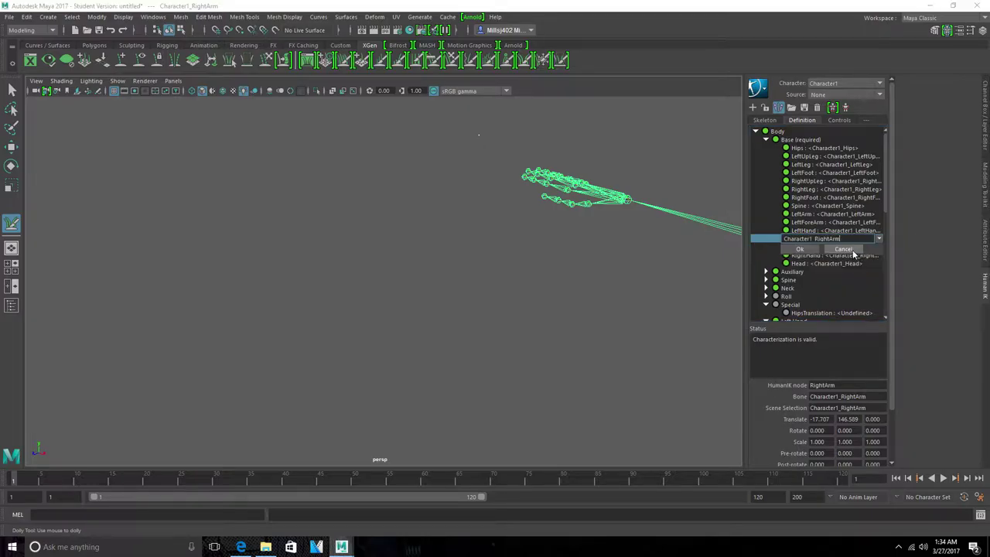
left_click(815, 244)
right_click(816, 244)
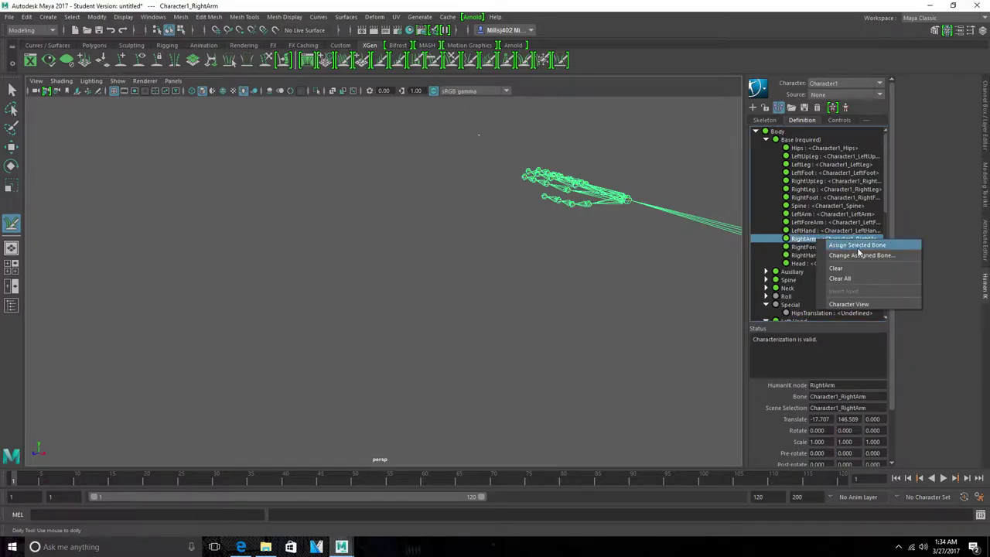
left_click(857, 246)
right_click(828, 246)
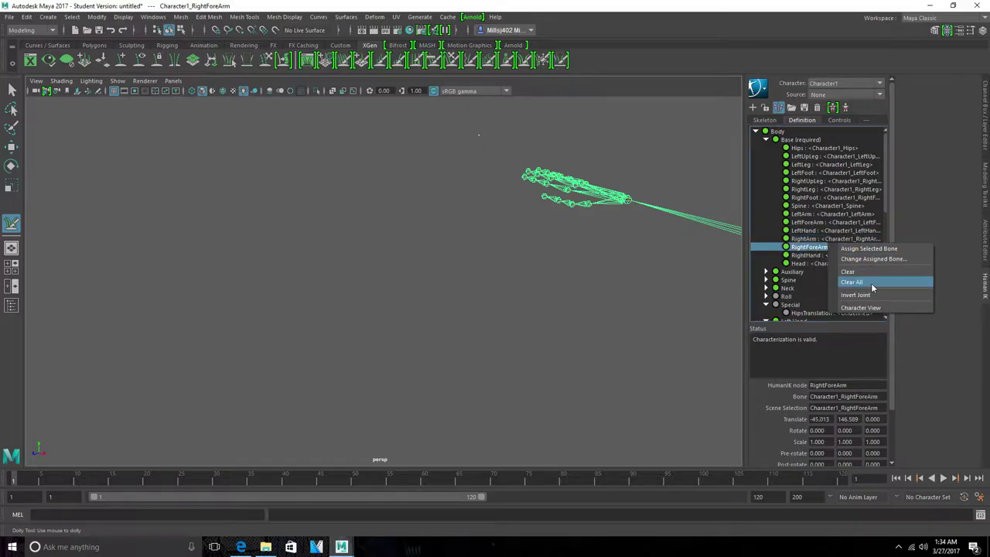
left_click(874, 308)
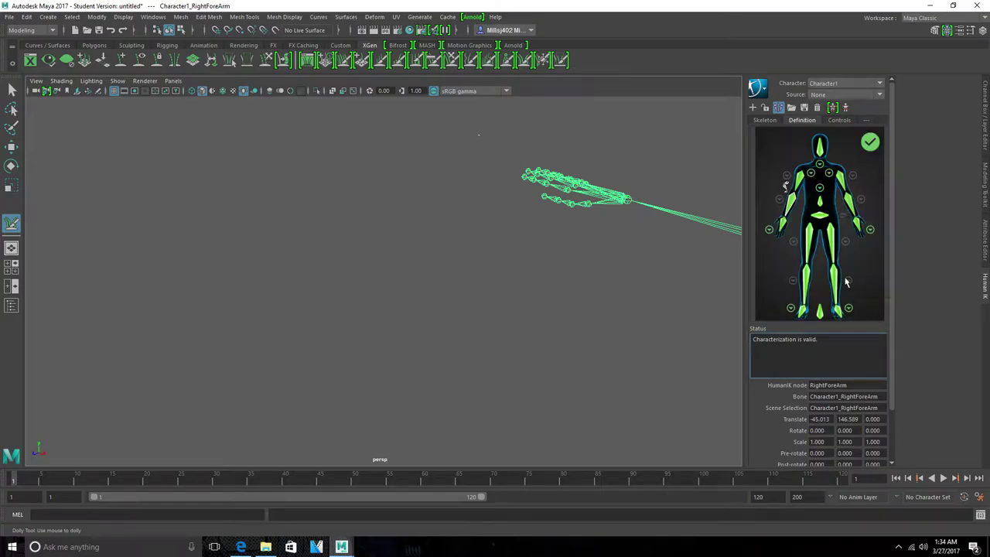
Clear the selection and select the Reference node, then the left arm joint, in the HumanIK figure
left_click(864, 232)
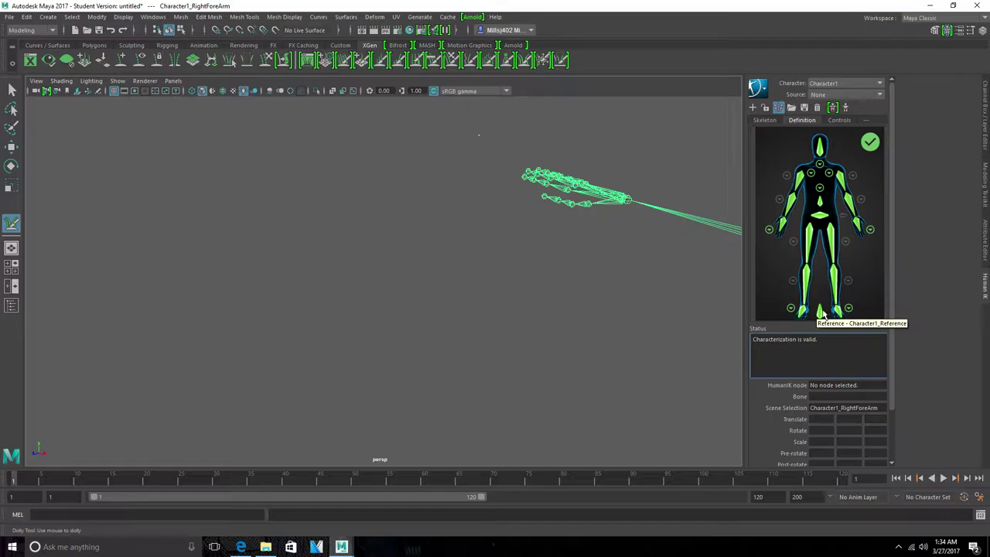
left_click(821, 312)
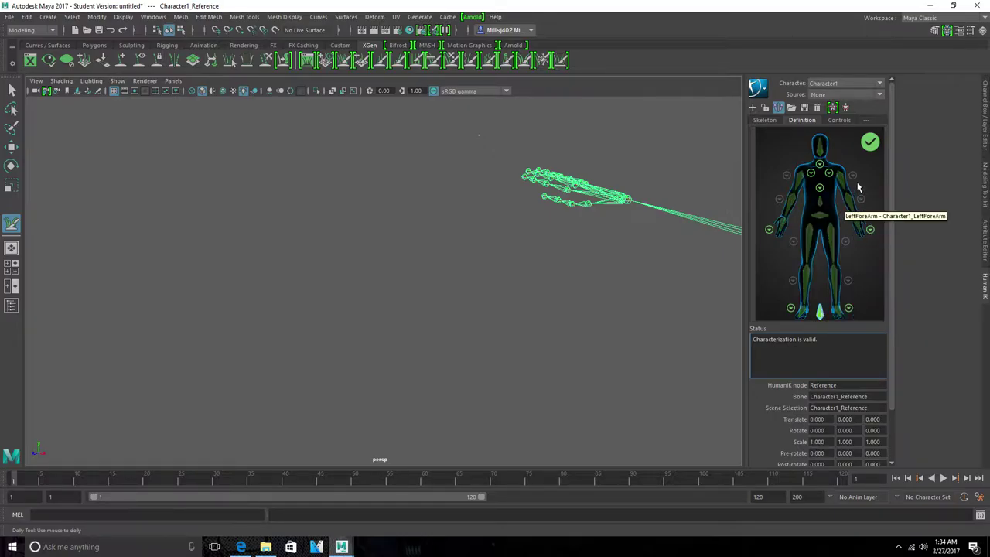
left_click(839, 191)
Browse the Controls hand close-up, the full-body figure and the Skeleton settings
left_click(839, 120)
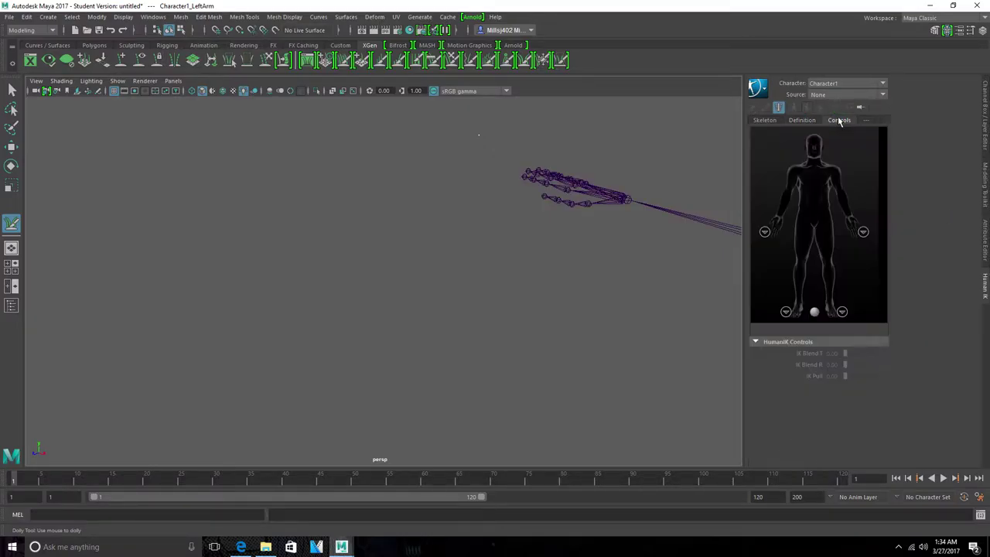
left_click(865, 232)
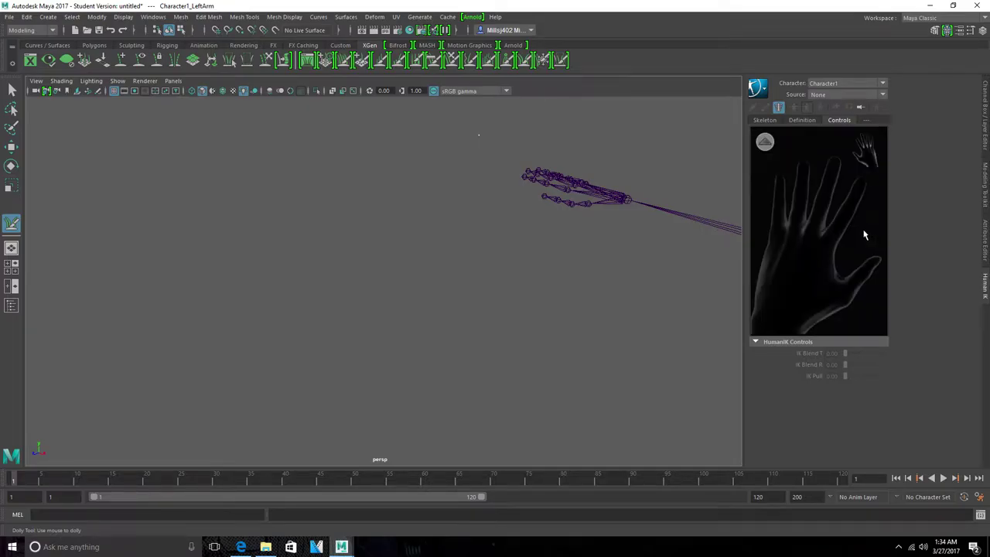
left_click(764, 143)
left_click(765, 120)
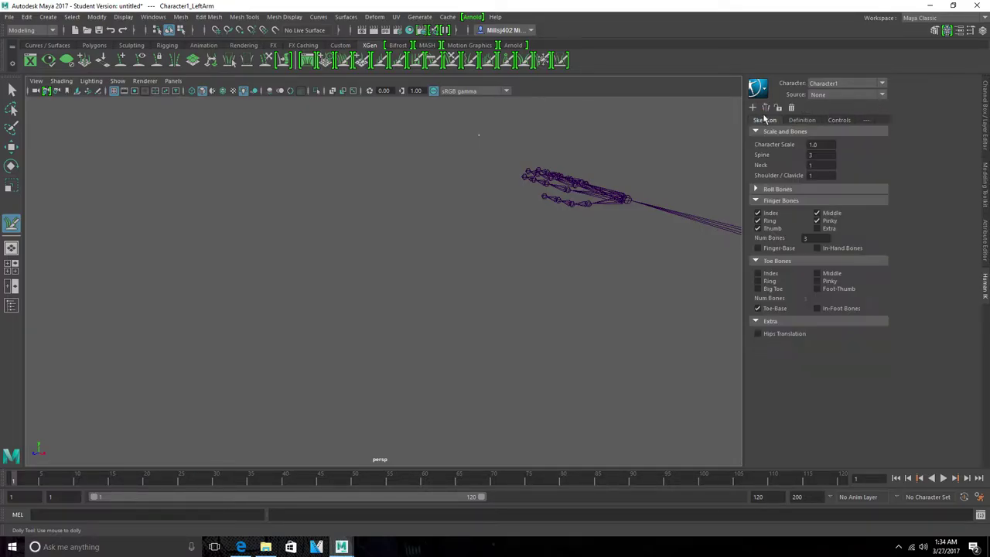
left_click(835, 121)
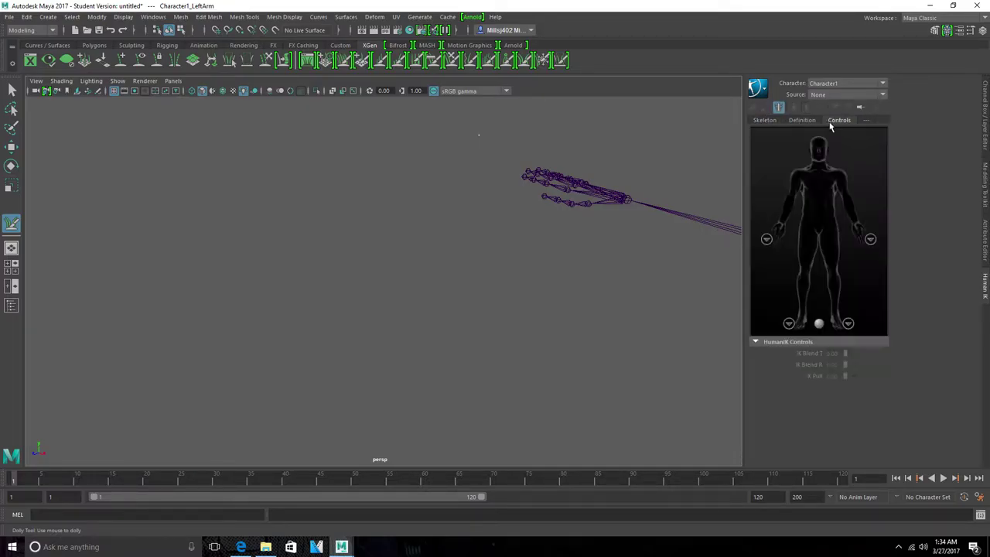
Toggle Show/Hide Skeleton back to visible, then create a custom rig from the Definition page
left_click(779, 108)
left_click(779, 108)
left_click(778, 108)
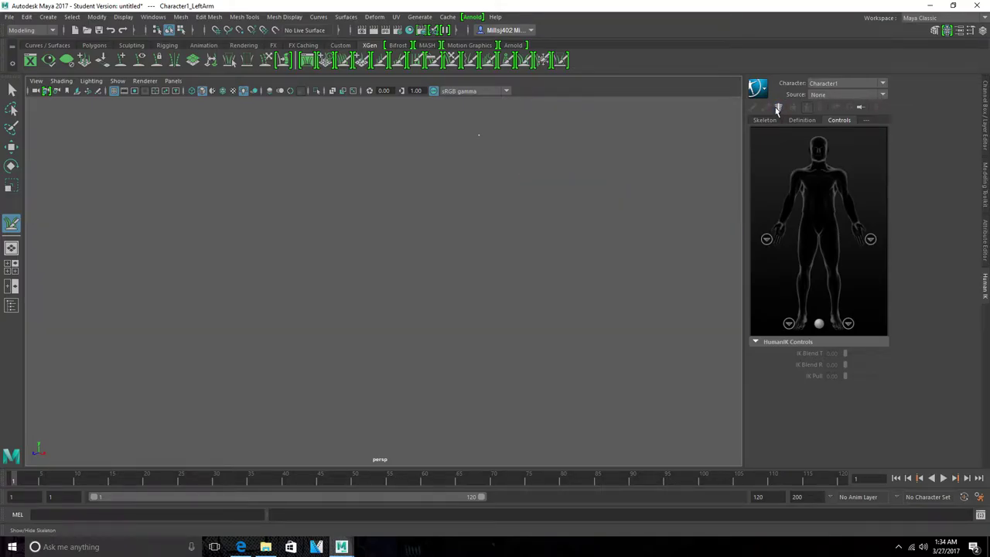
left_click(779, 107)
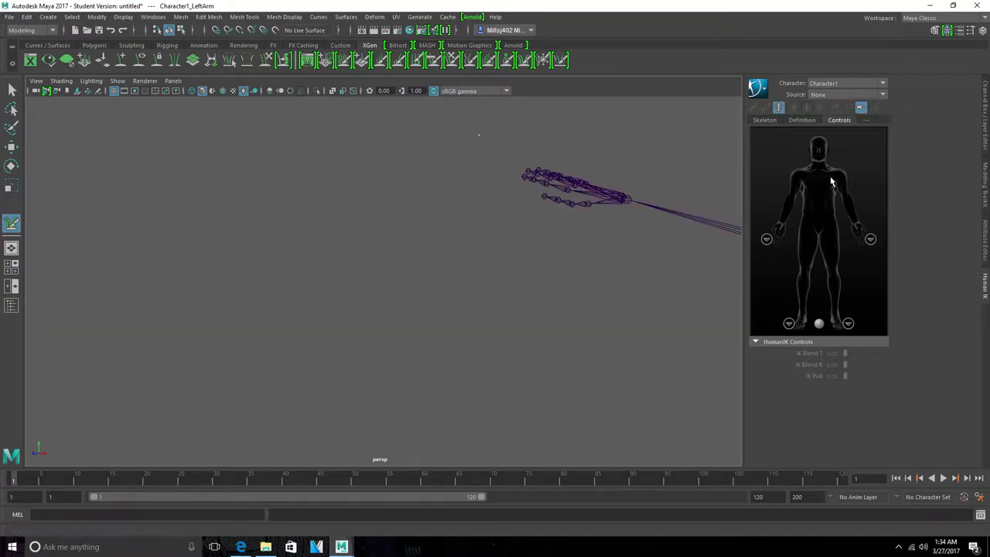
left_click(801, 120)
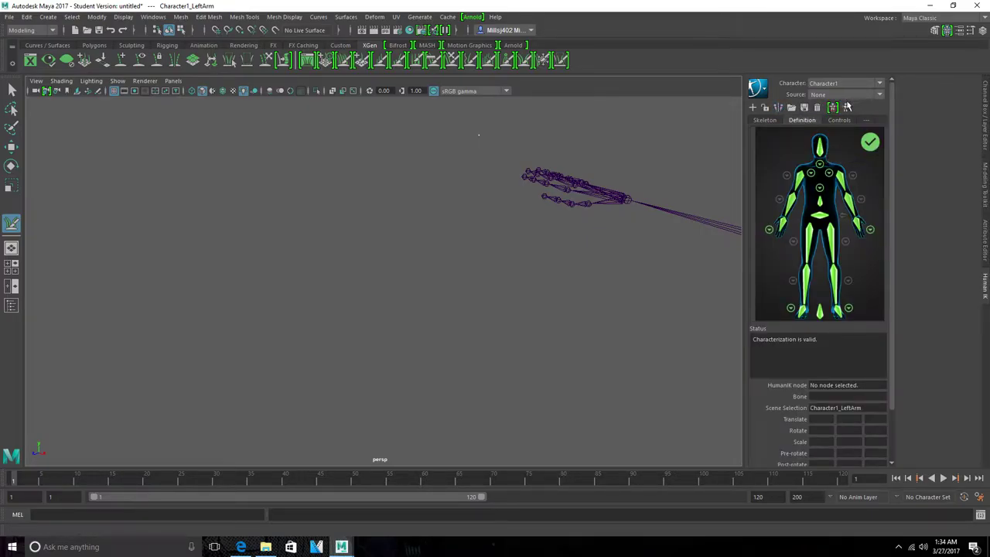
left_click(844, 108)
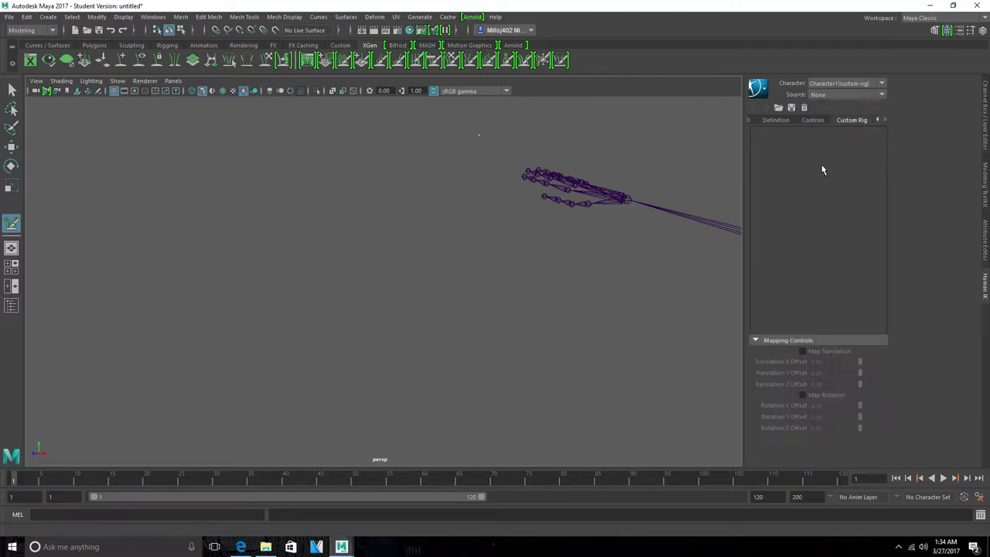
Select the LeftForeArm mapping in the Definition figure and scroll through its attributes
left_click(814, 120)
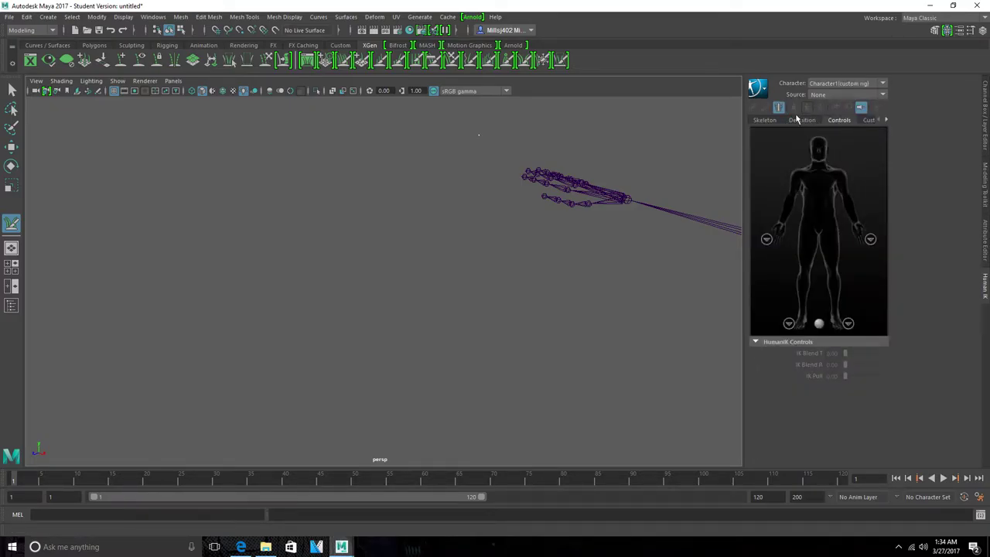
left_click(799, 119)
left_click(845, 188)
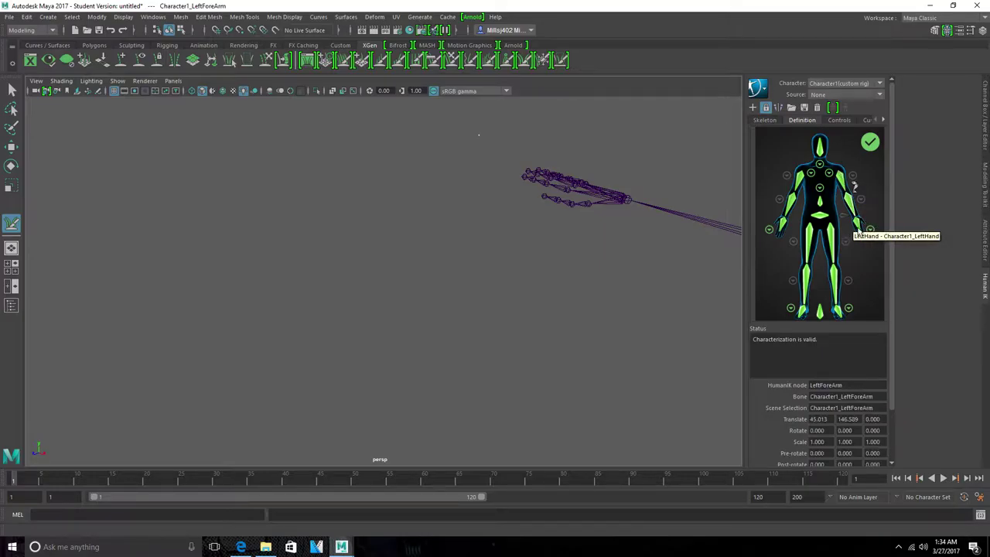
left_click(864, 195)
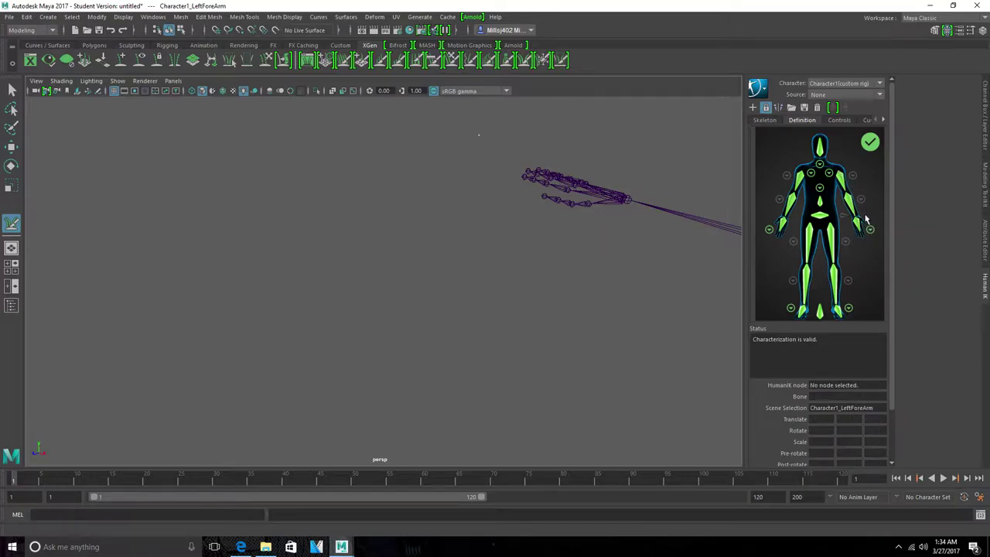
left_click(851, 188)
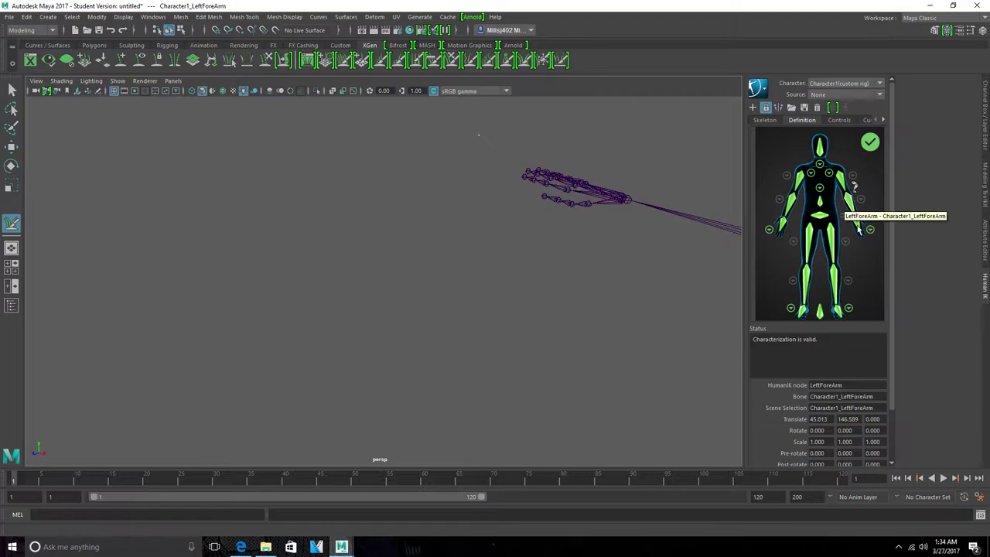
scroll(863, 395, "down", 2)
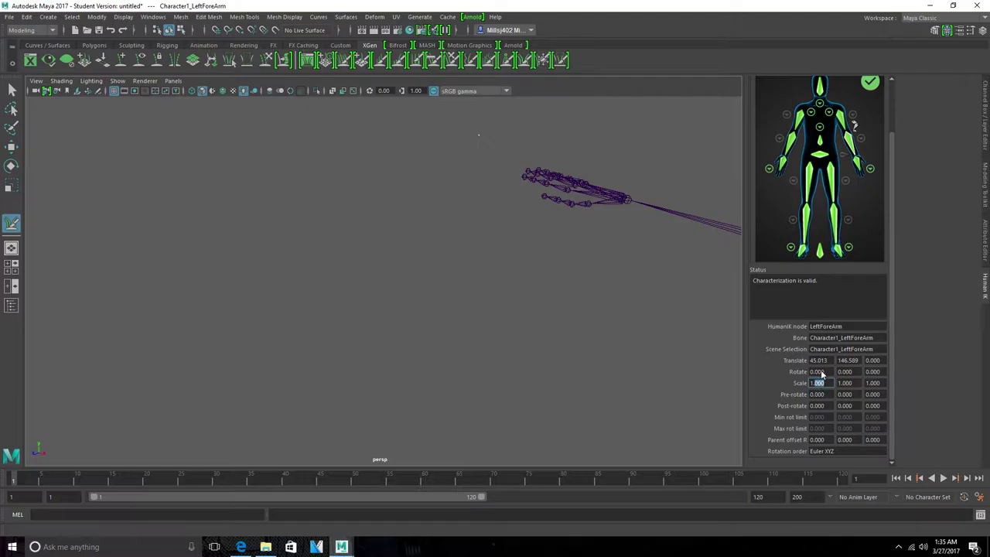
Turn on textured shaded display (6) and open the close-up left-hand definition view
key("6")
scroll(845, 370, "up", 1)
scroll(846, 369, "down", 1)
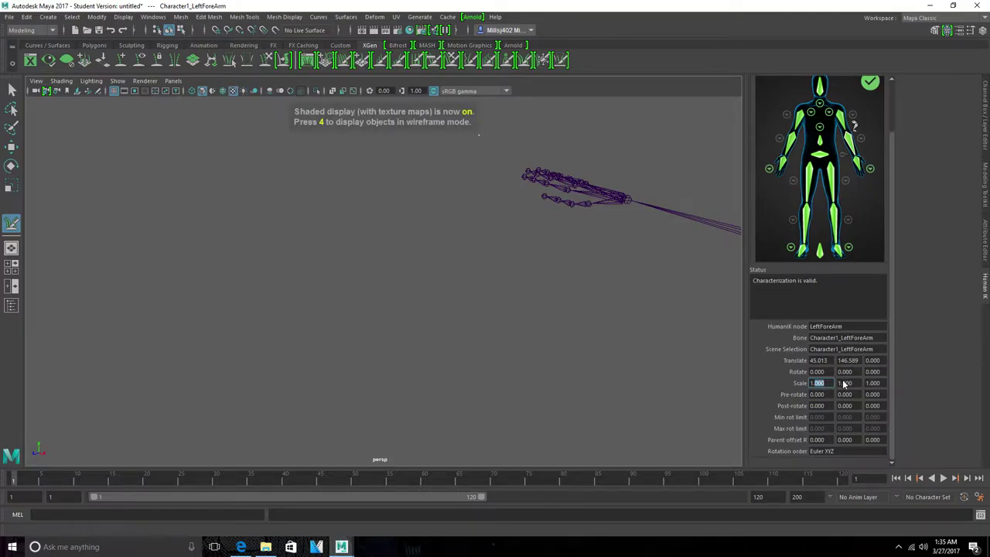
scroll(835, 455, "up", 2)
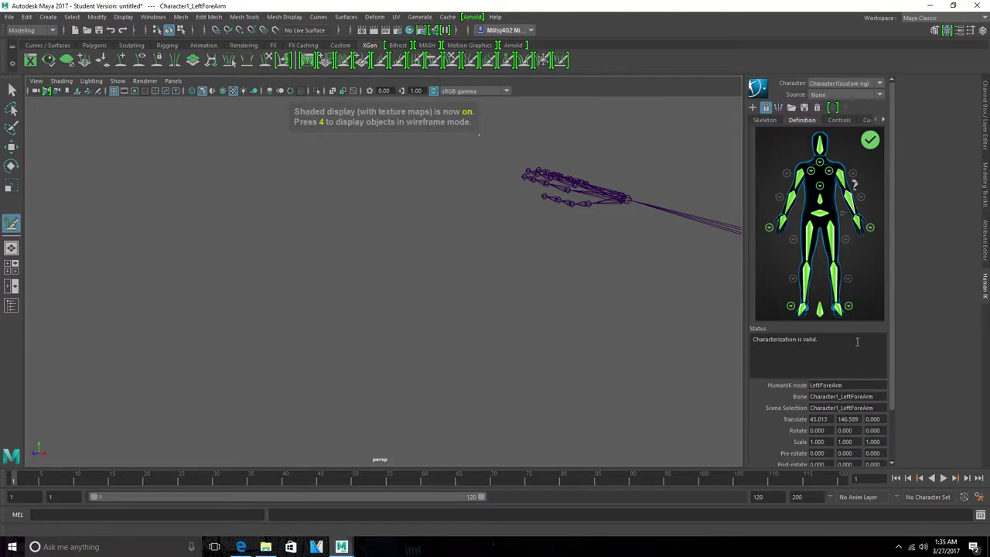
left_click(869, 228)
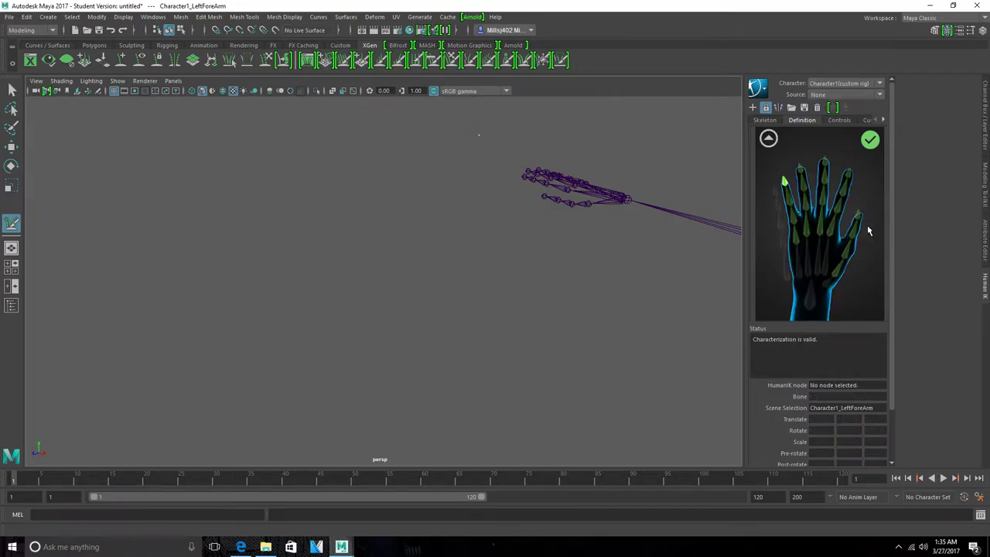
Try picking left-hand finger mappings and dismiss the Characterization Locked warning
left_click(782, 183)
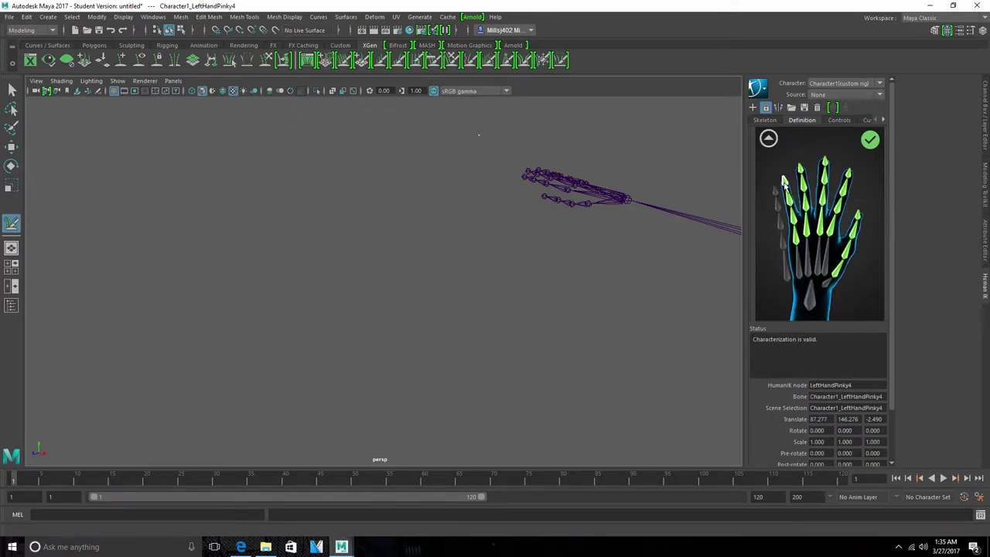
left_click(787, 186)
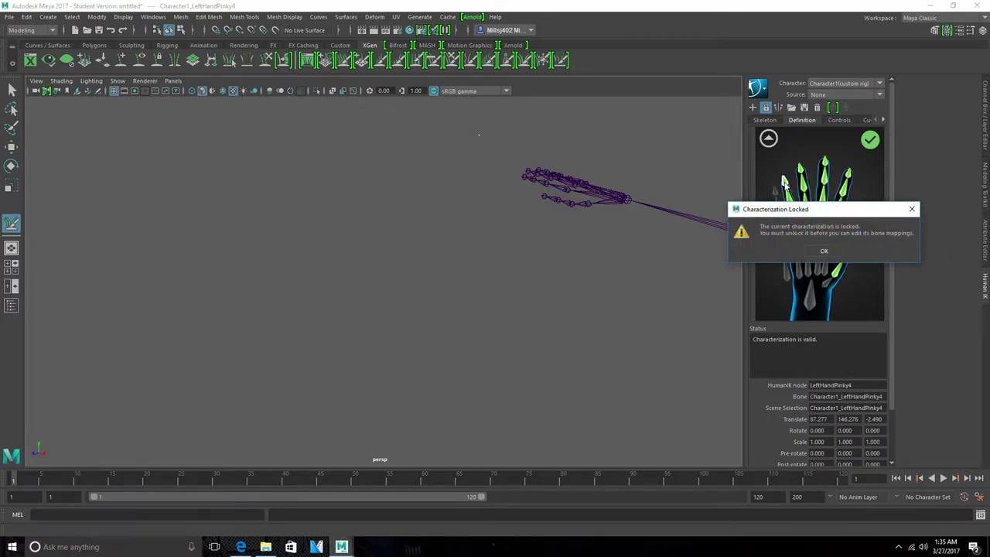
left_click(822, 251)
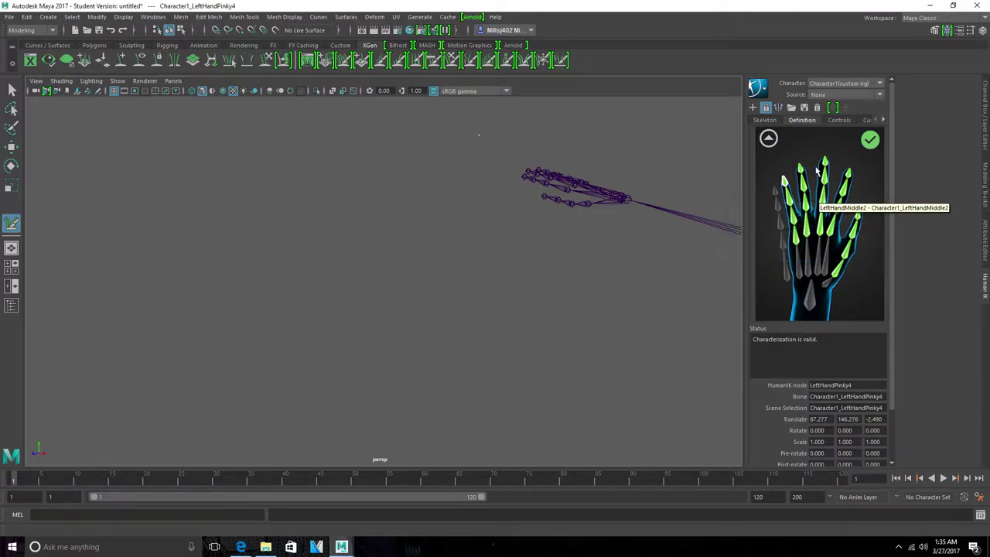
Unlock the characterization, open the right hand's close-up view and select the index fingertip
left_click(765, 107)
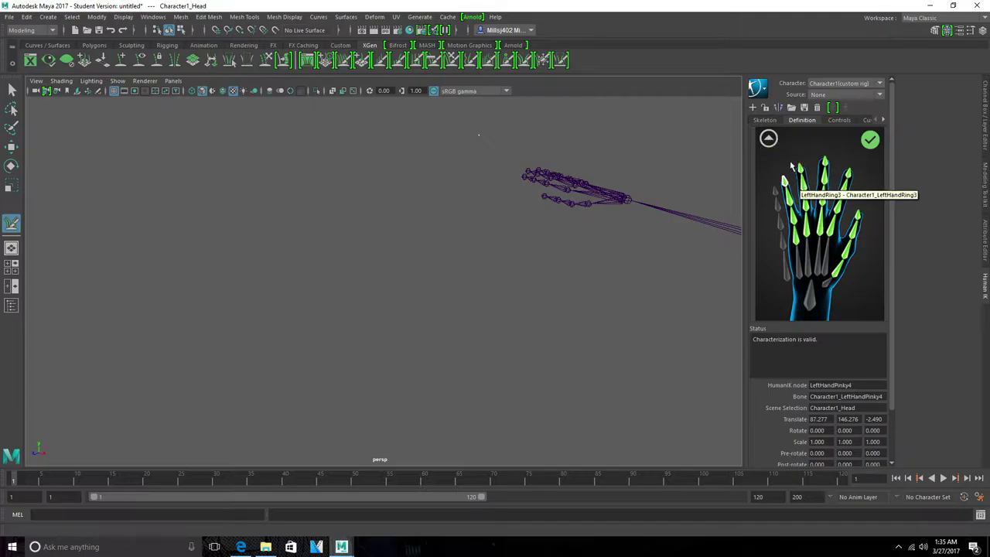
left_click(768, 139)
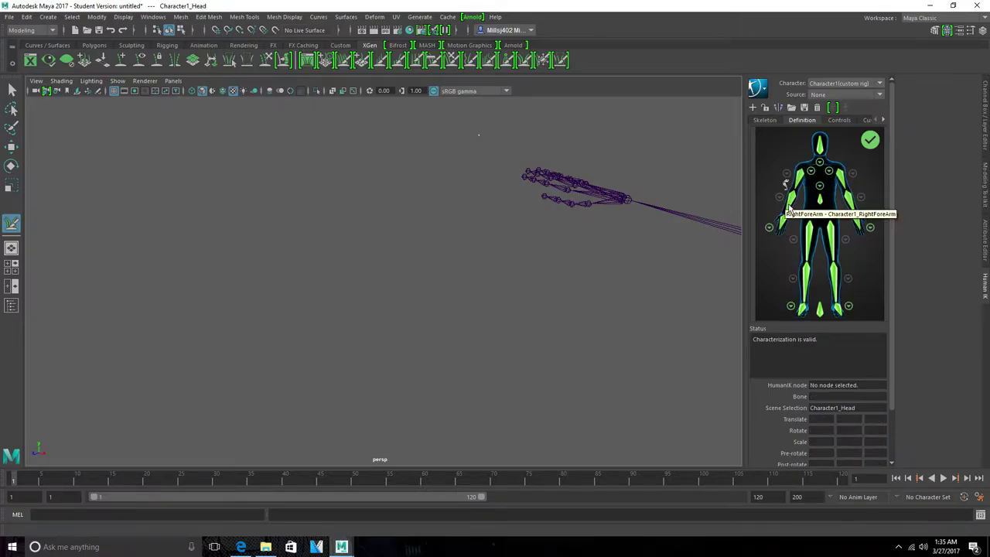
left_click(769, 228)
left_click(769, 228)
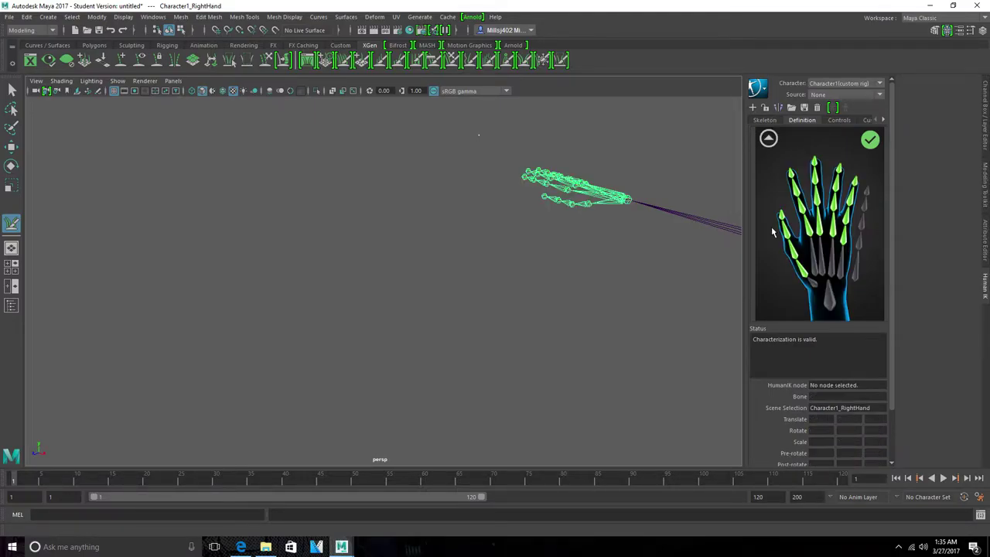
left_click(791, 180)
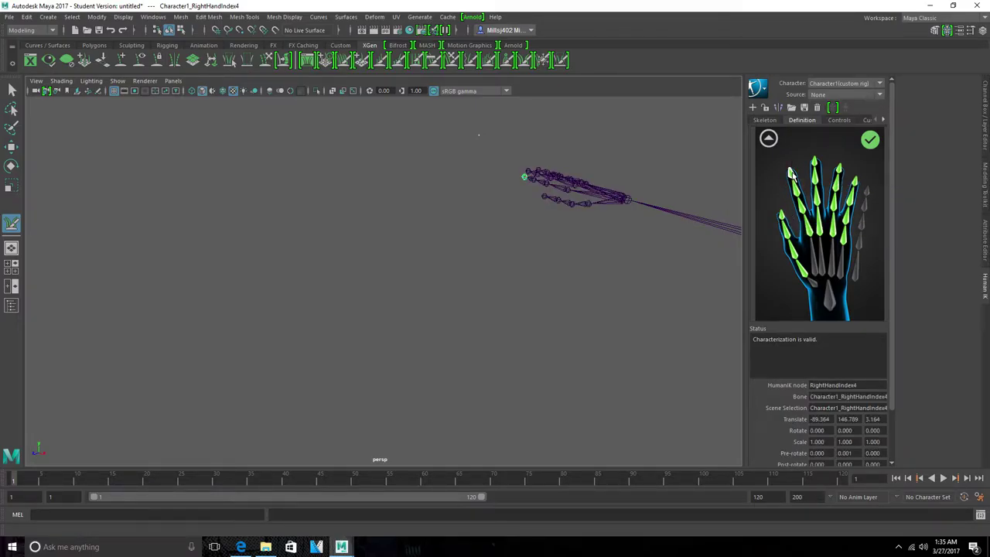
Pick-walk the right-hand selection from RightHandIndex4 over to RightHandThumb1
right_click(790, 176)
key("Escape")
right_click_drag(523, 180, 539, 175, "alt")
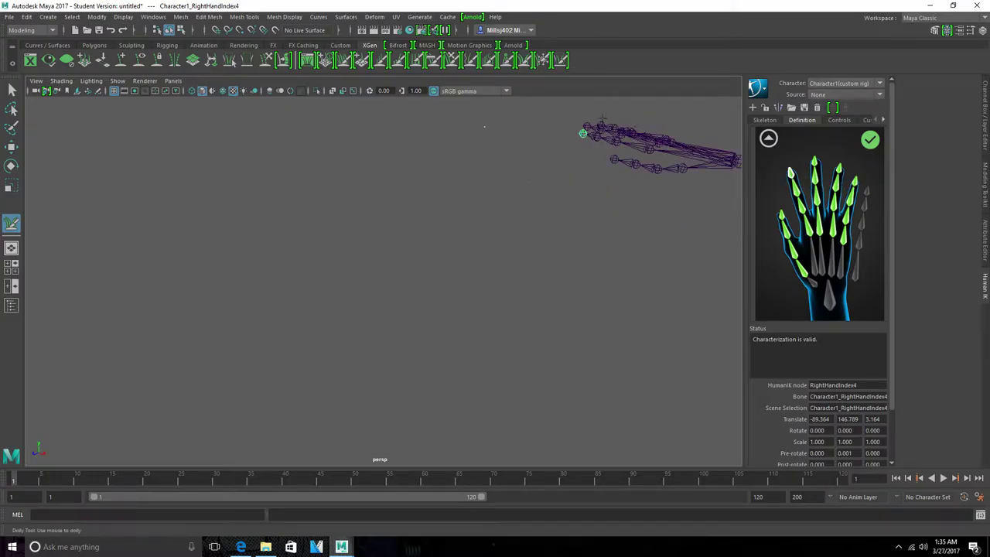
key("Up")
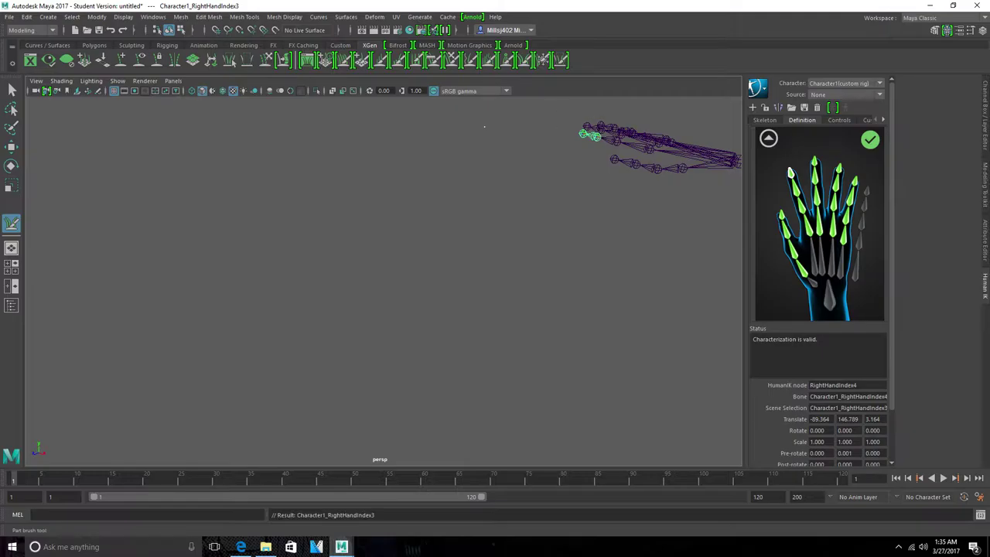
key("Up")
key("Up")
key("Up")
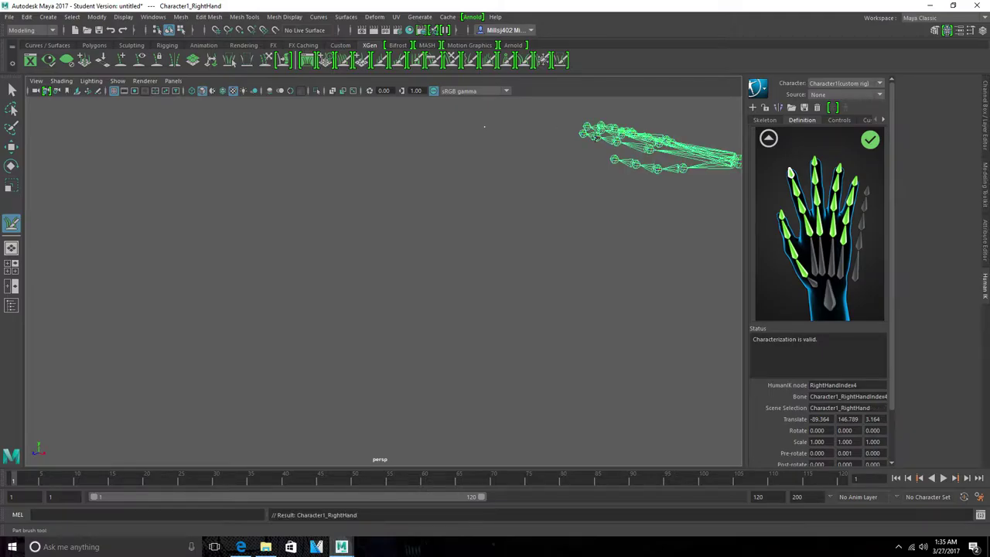
key("Up")
key("Down")
key("Down")
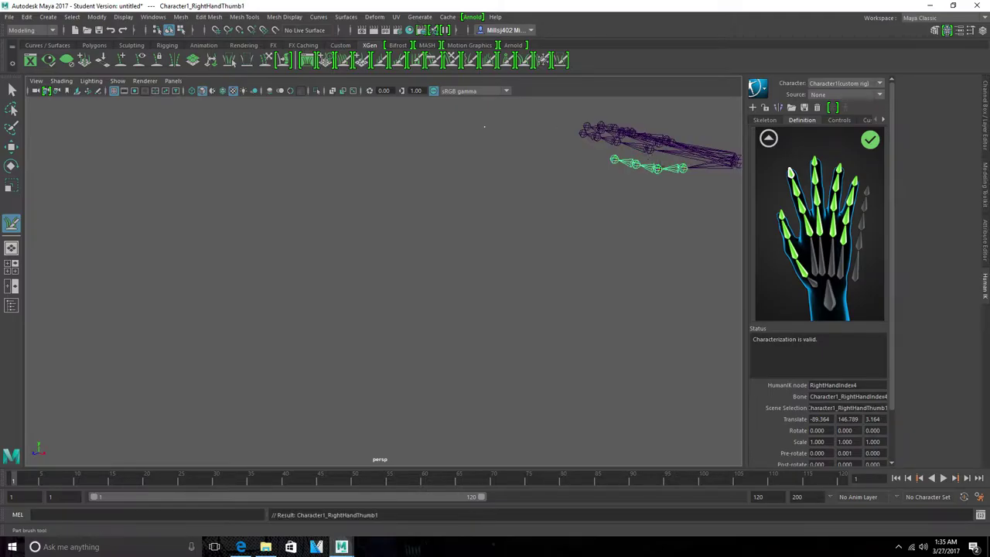
Turn on Collide with Meshes from the viewport's right-click brush options
right_click(662, 174)
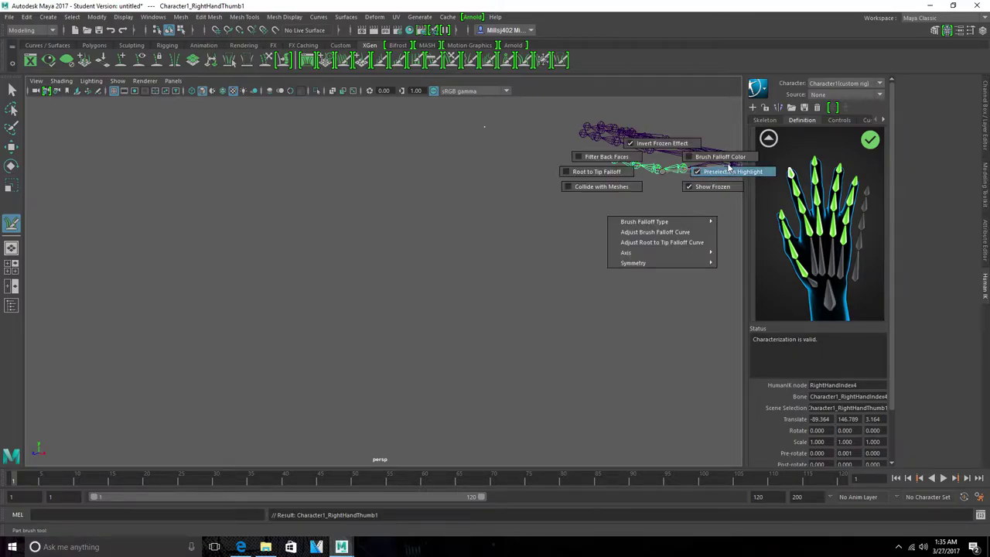
left_click(642, 157)
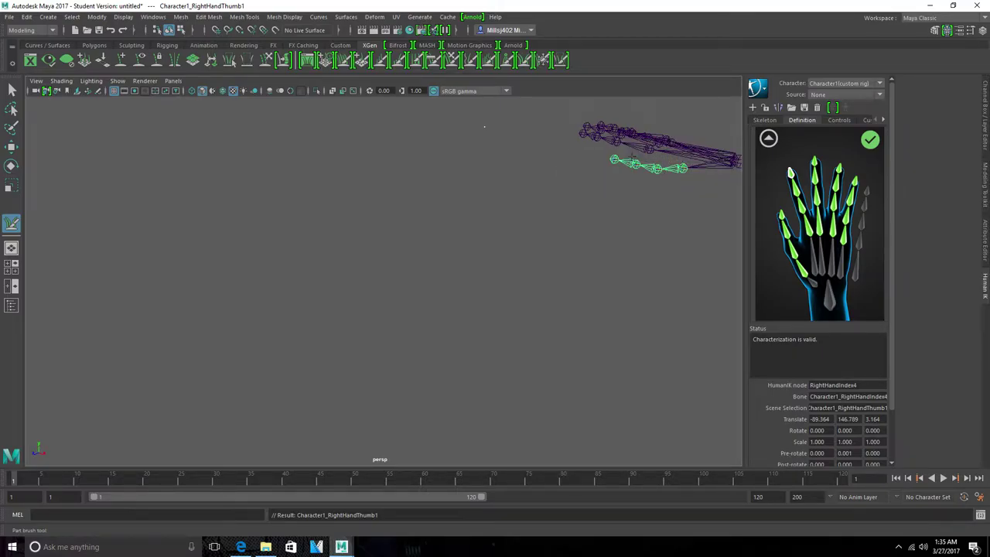
right_click_drag(636, 154, 611, 128)
right_click(626, 157)
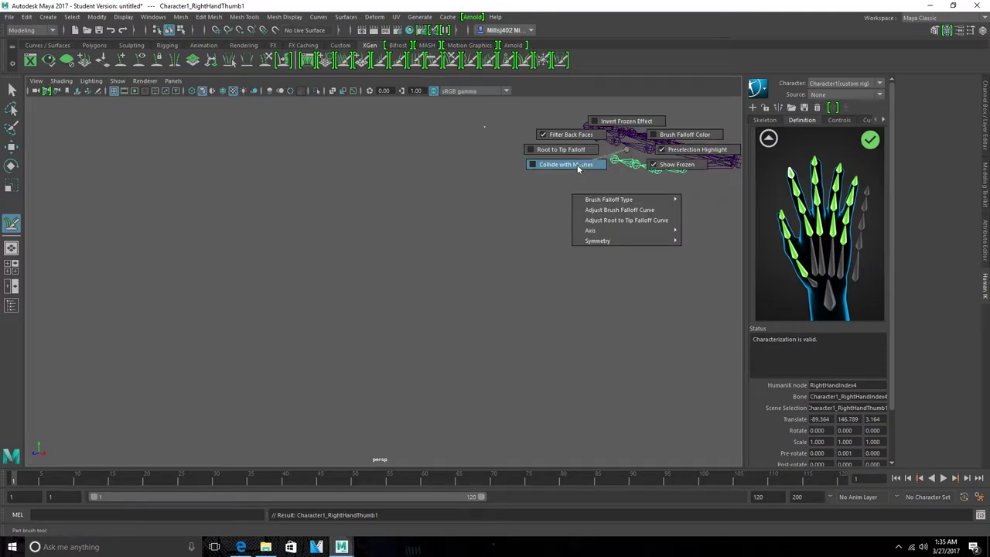
left_click(577, 168)
right_click(631, 169)
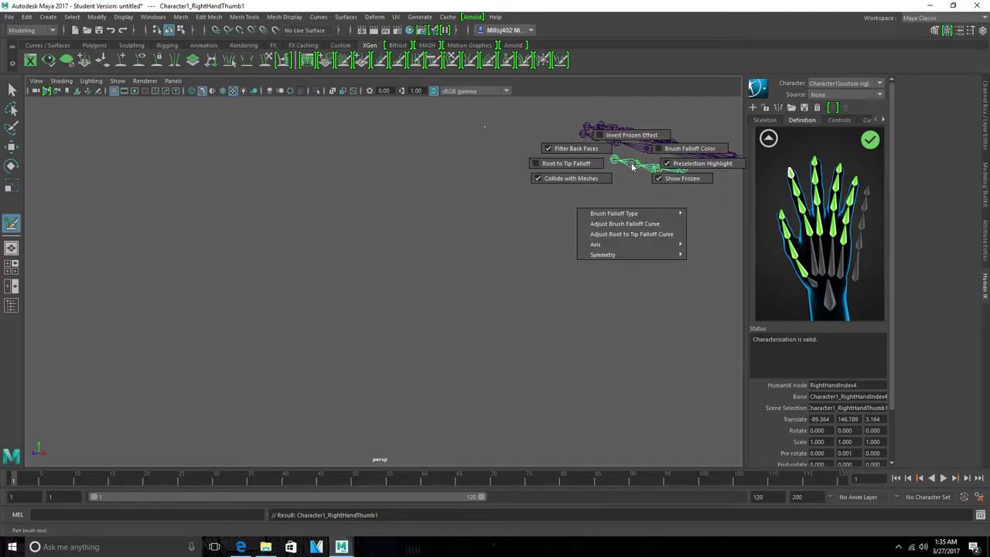
left_click(575, 165)
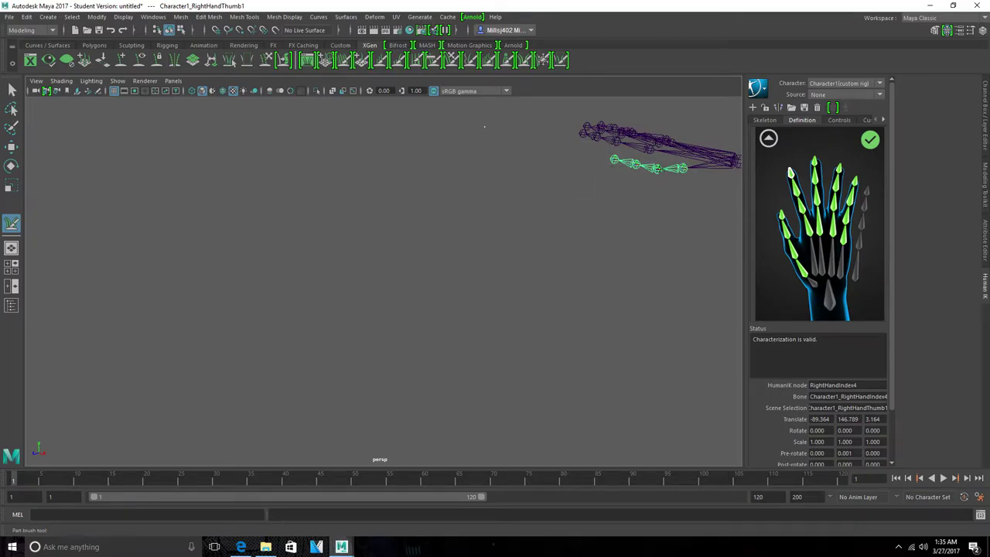
mouse_move(642, 169)
right_mouse_down("alt")
mouse_move(657, 169)
mouse_move(645, 169)
right_mouse_up("alt")
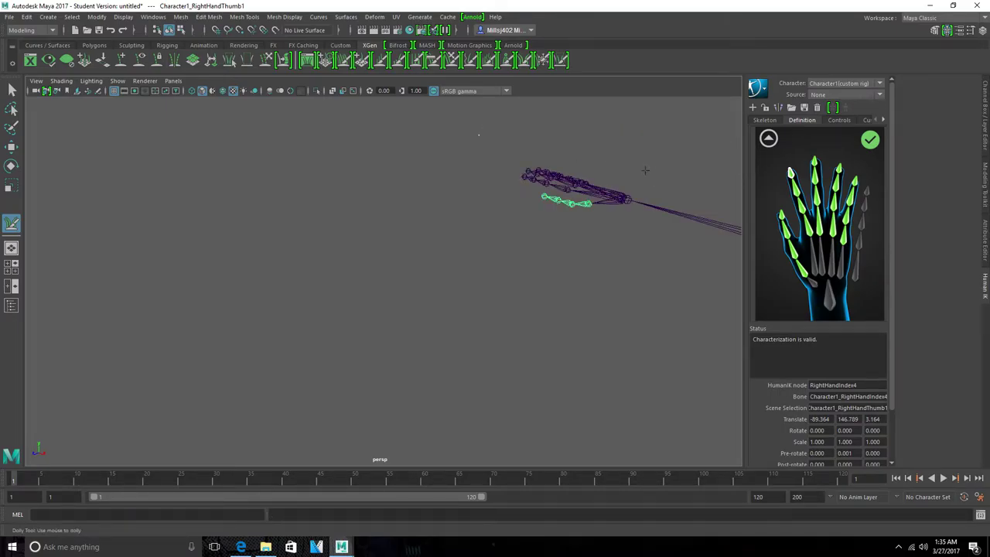
Pick-walk across the right-hand finger chains, then select the RightHandPinky3 mapping in the hand view
scroll(612, 165, "up", 2)
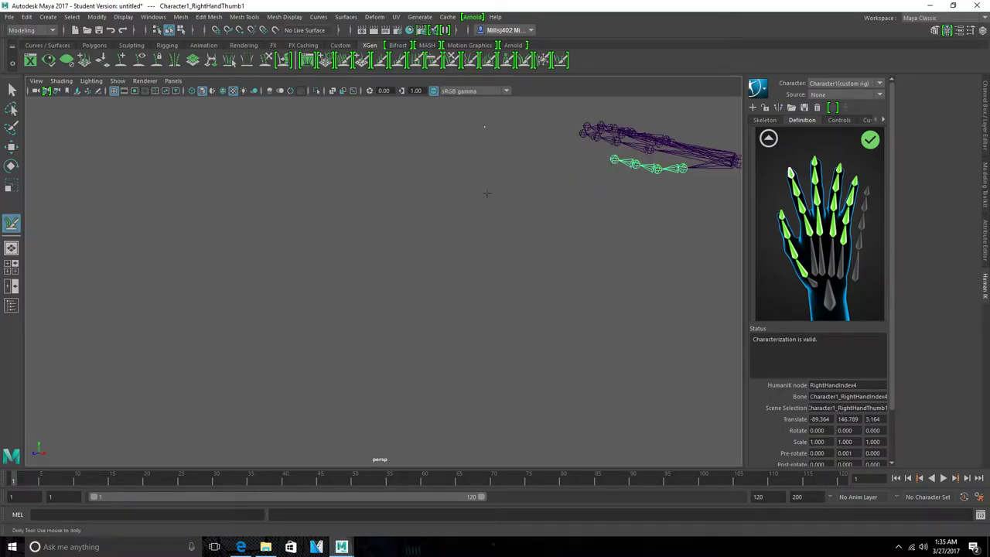
scroll(571, 189, "up", 3)
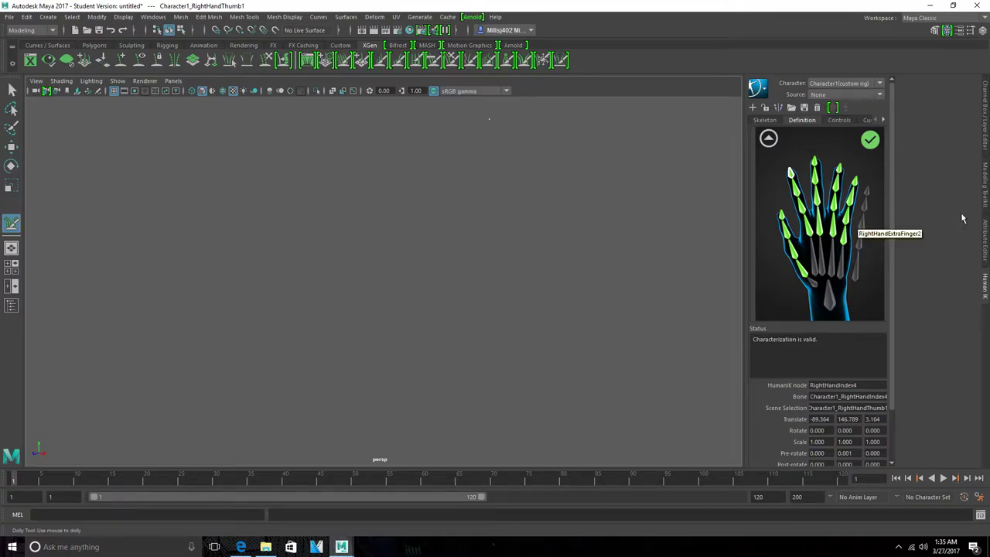
scroll(639, 258, "down", 3)
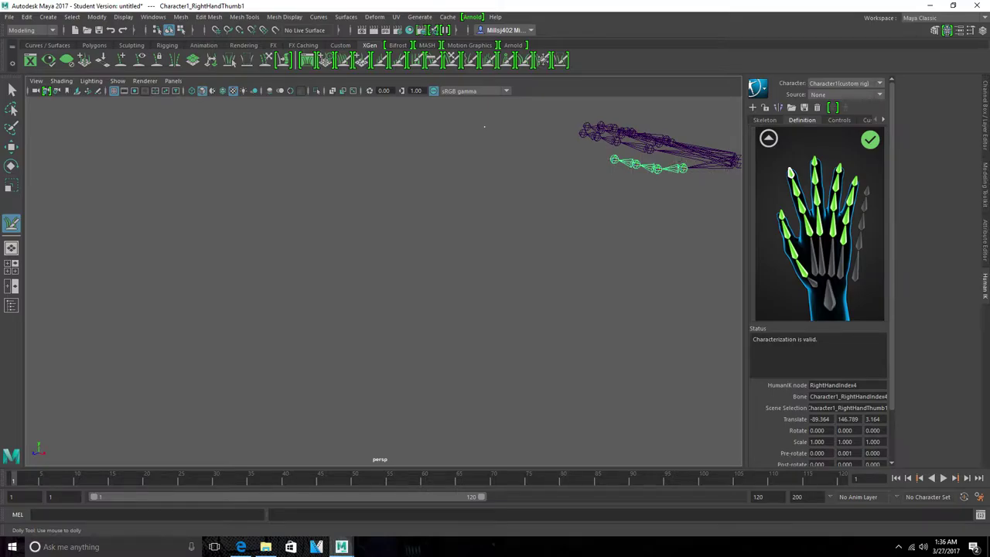
scroll(726, 161, "down", 2)
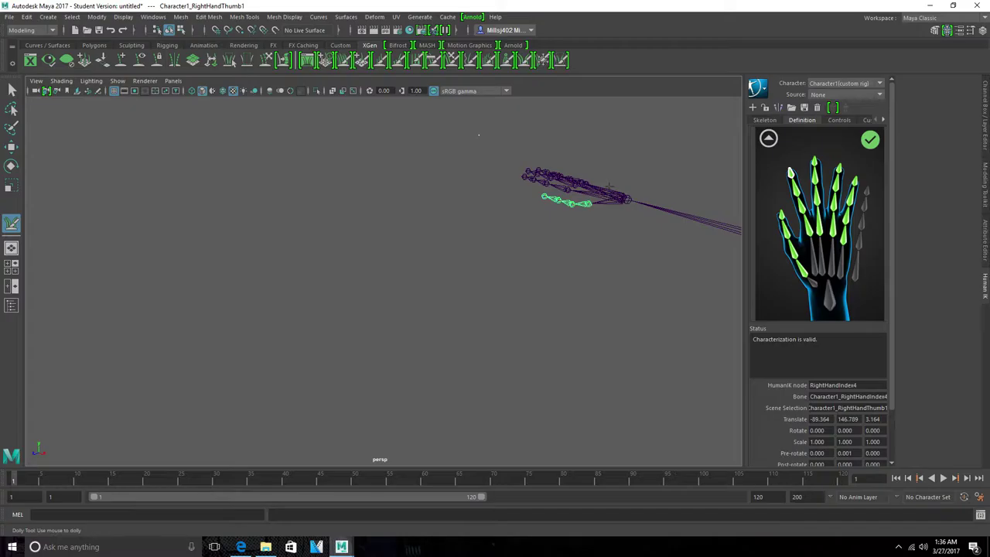
scroll(619, 178, "up", 2)
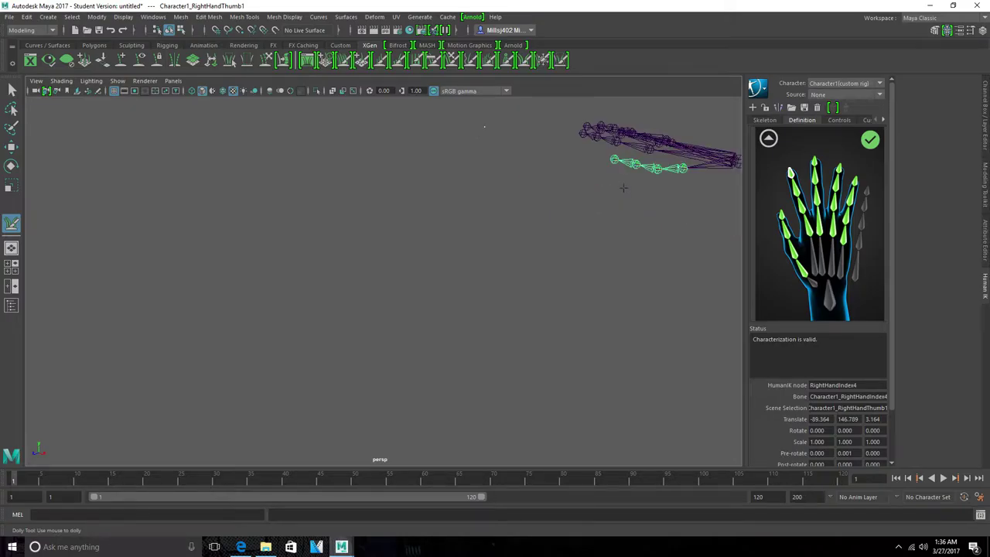
scroll(624, 187, "down", 2)
key("Right")
key("Right")
key("Right")
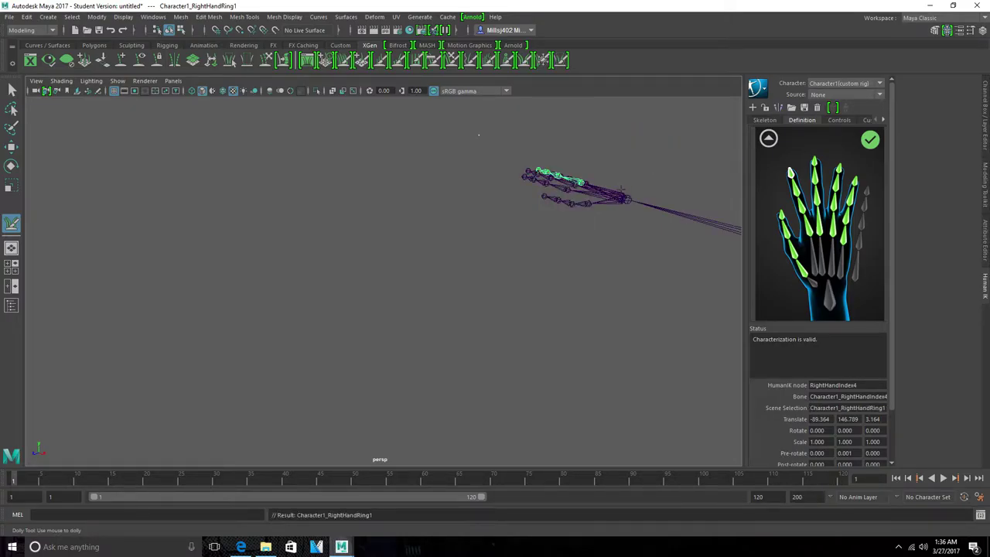
key("Left")
key("Right")
mouse_move(567, 190)
right_mouse_down()
mouse_move(566, 246)
mouse_move(573, 233)
right_mouse_up()
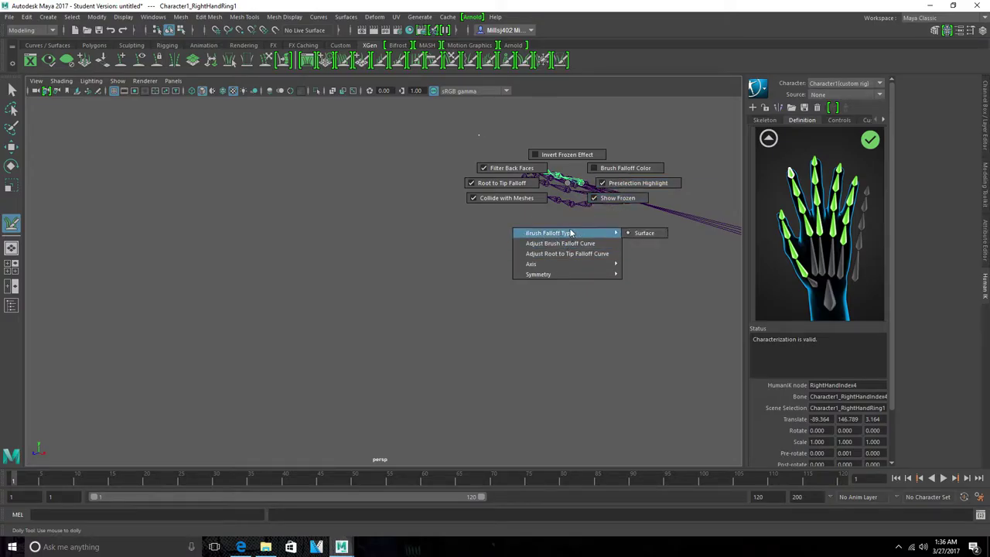
left_click(852, 201)
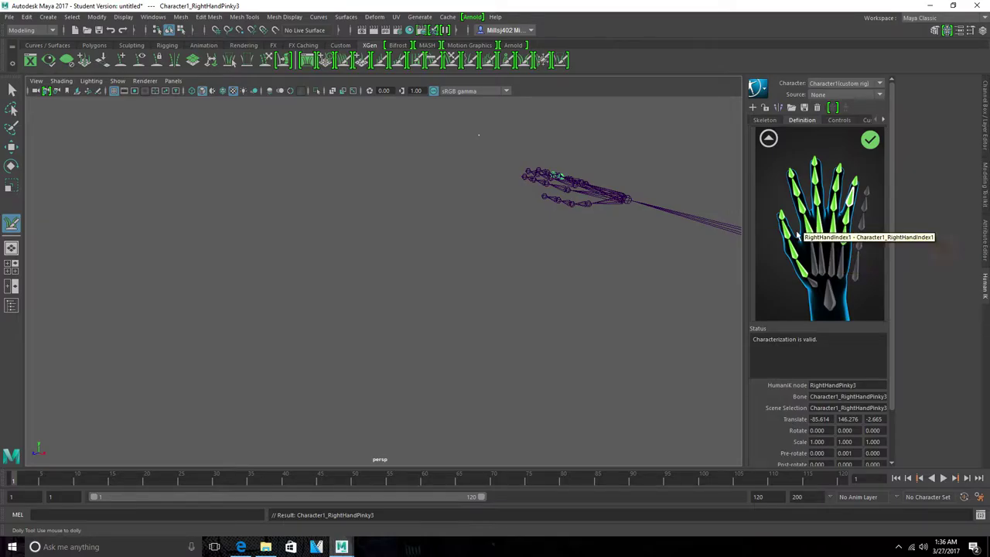
Clear the pinky joint's bone assignment, switch to the named bone list, then show Controls
right_click(848, 280)
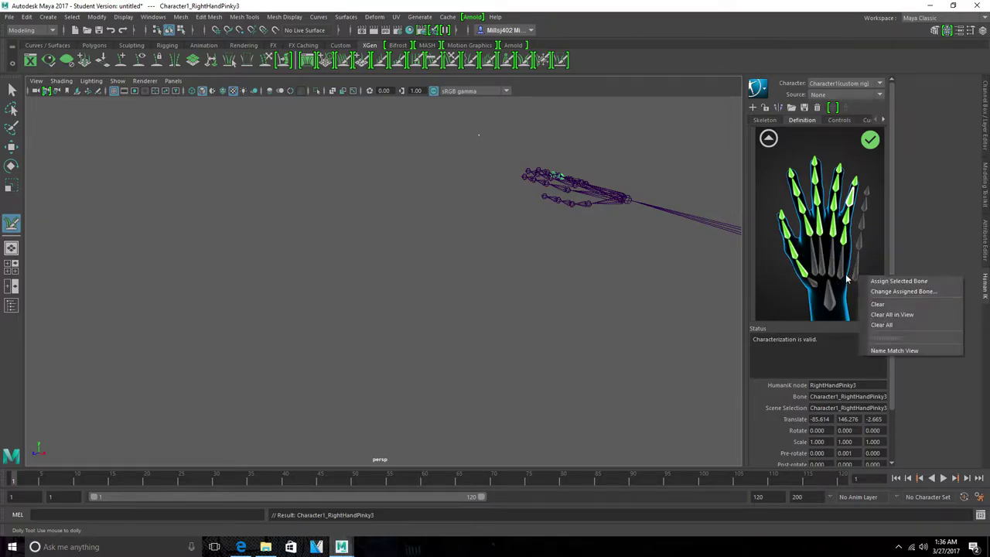
left_click(889, 304)
right_click(866, 208)
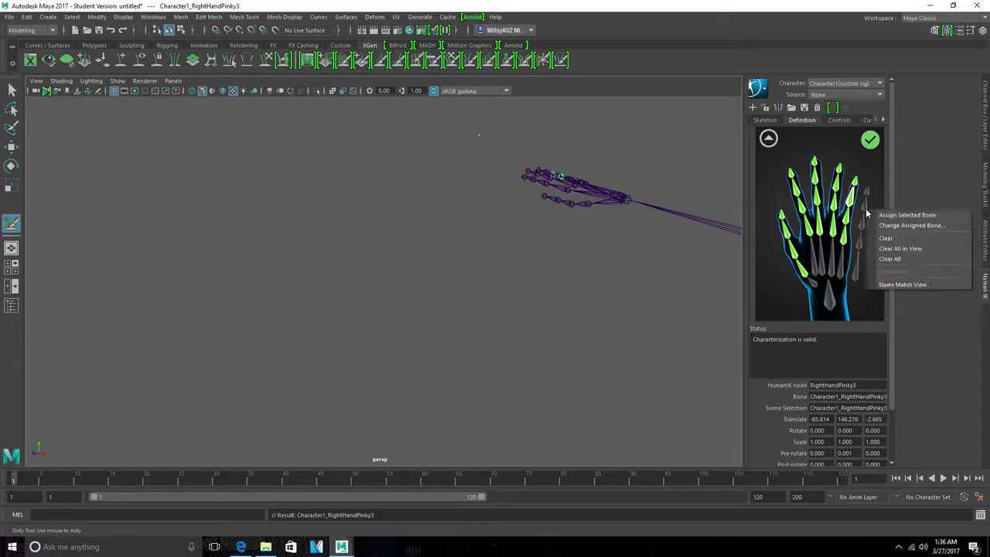
left_click(881, 284)
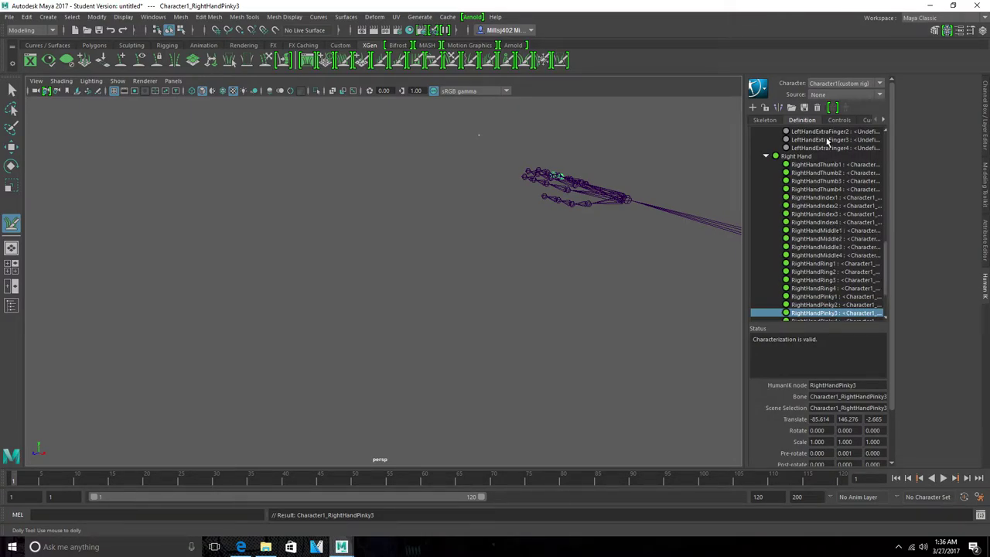
left_click(839, 120)
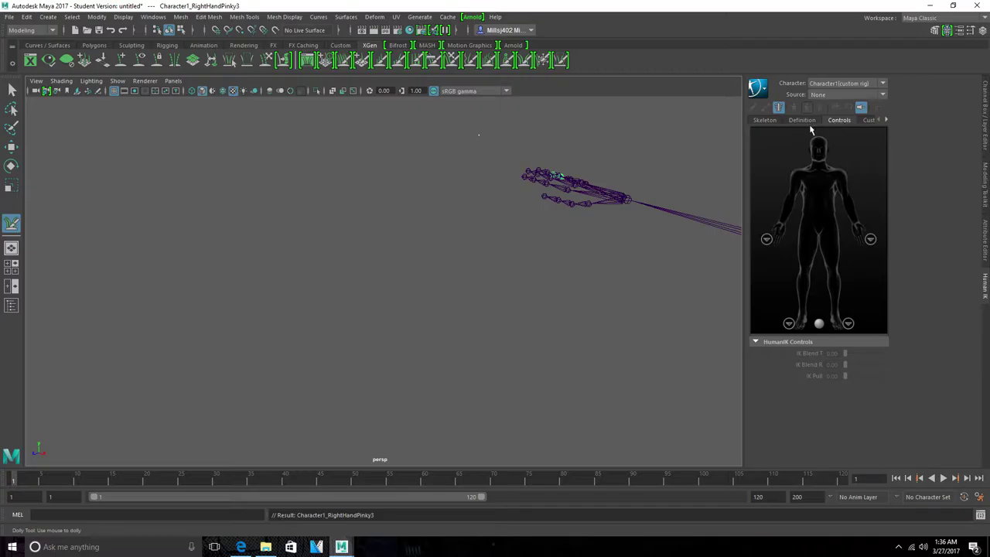
left_click(762, 123)
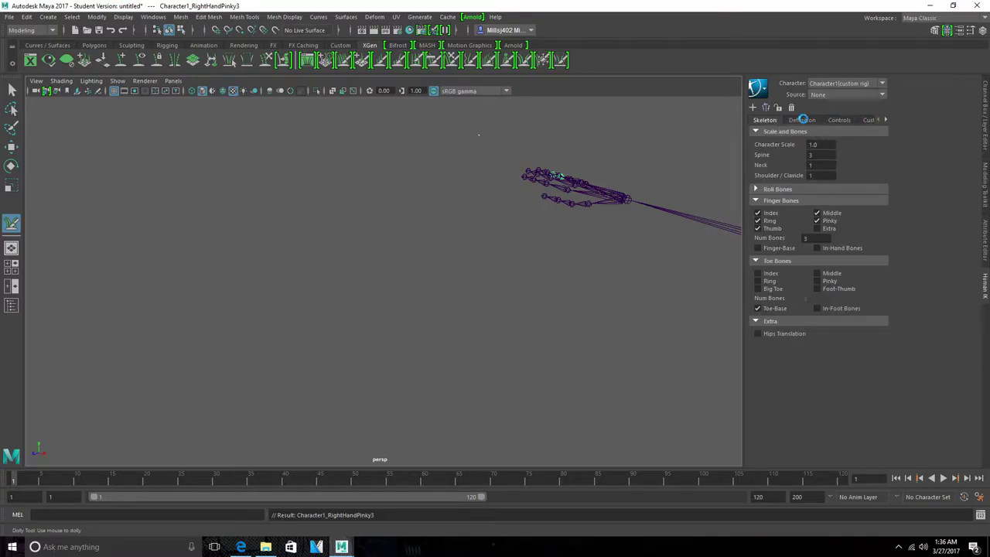
left_click(803, 120)
left_click(839, 119)
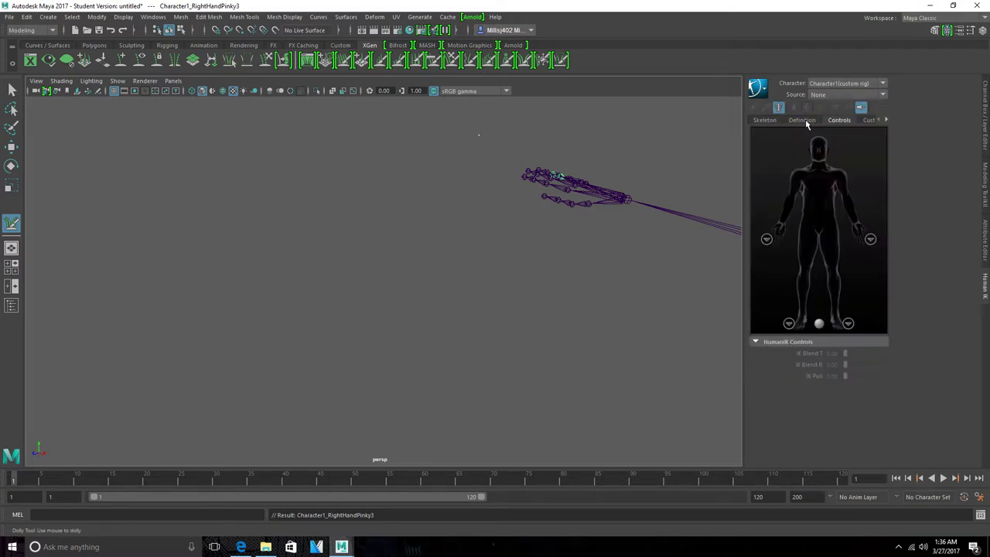
left_click(870, 239)
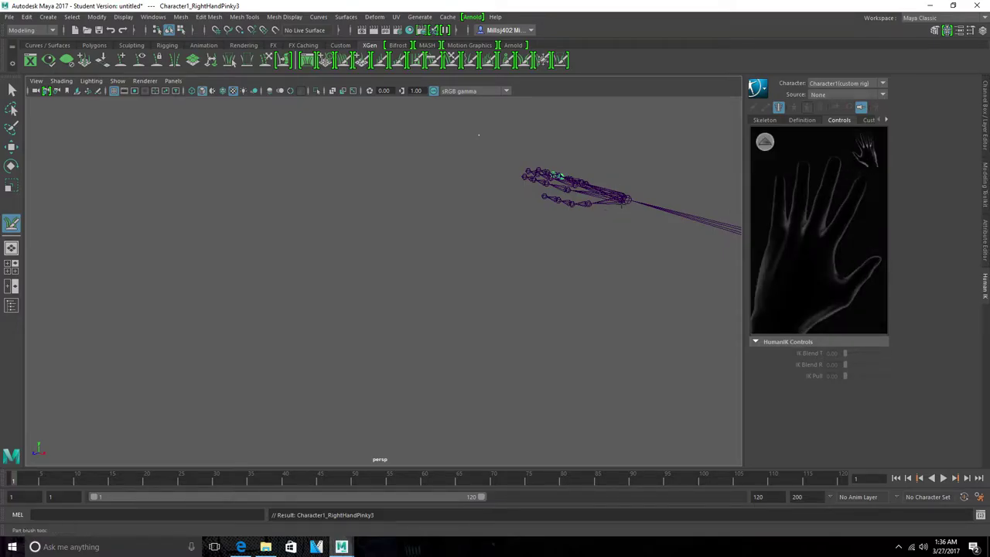
left_click(770, 142)
left_click(804, 121)
left_click(824, 231)
right_click(826, 236)
left_click(860, 237)
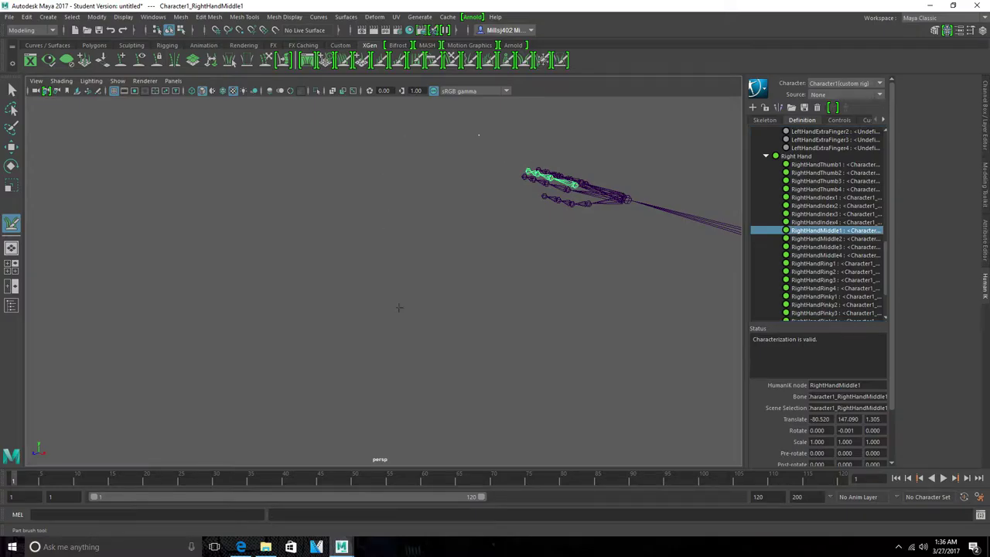
right_click_drag(399, 307, 151, 436, "alt")
left_click_drag(491, 338, 471, 325, "alt")
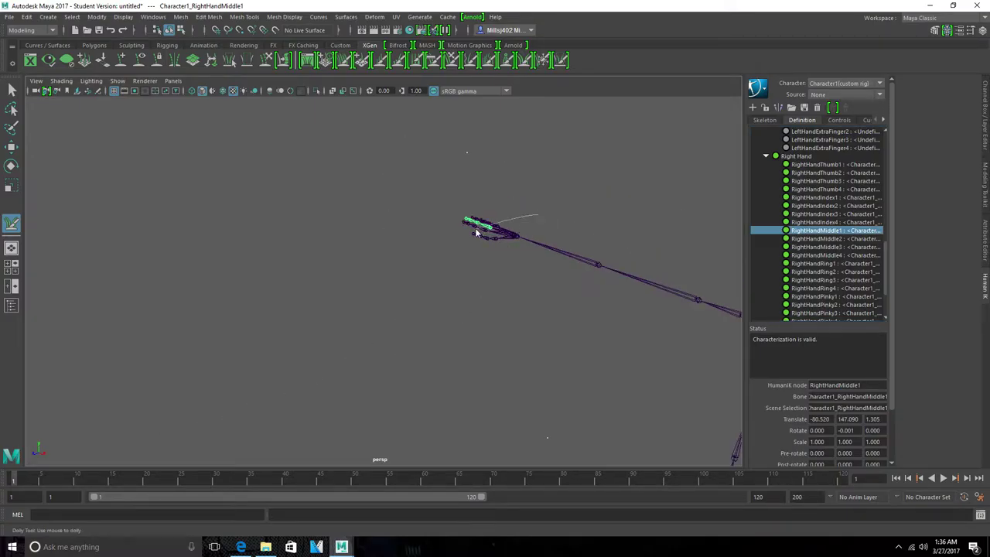
key("Right")
left_click(528, 242)
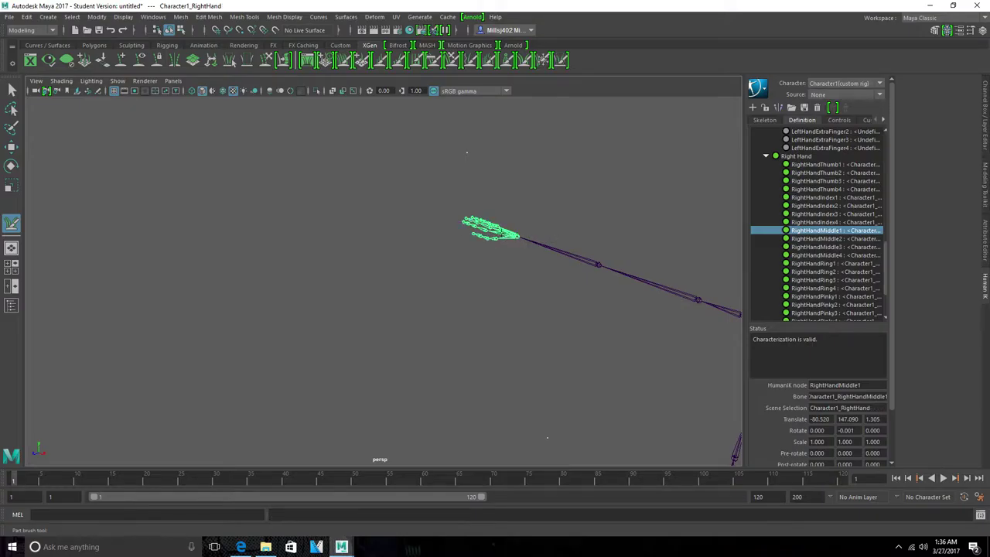
right_click(502, 234)
mouse_move(495, 324)
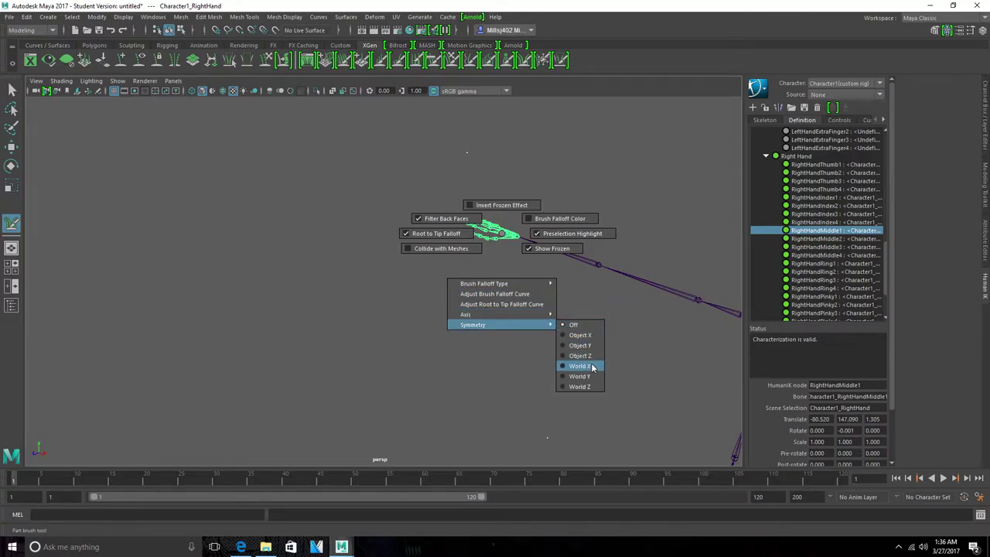
left_click(590, 365)
right_click(503, 234)
mouse_move(497, 284)
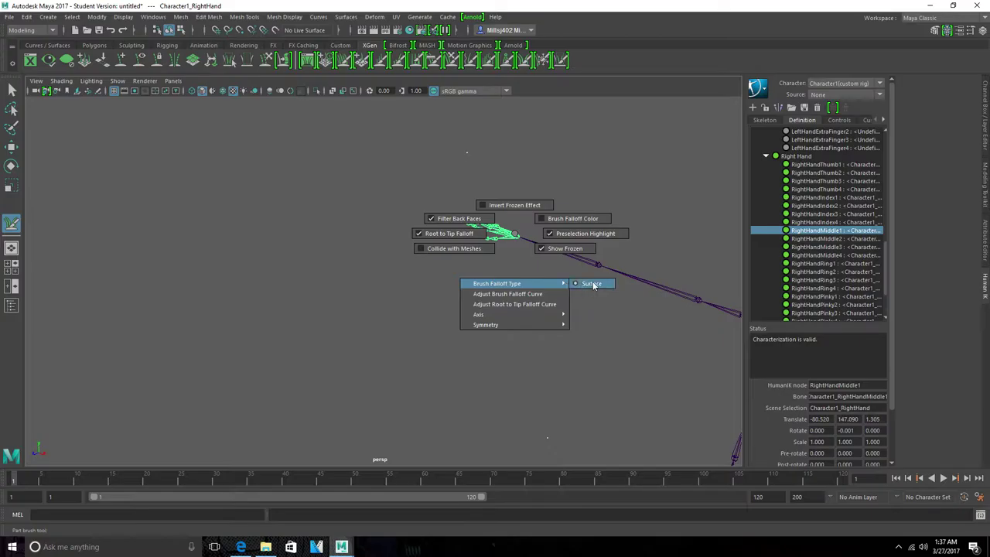
mouse_move(495, 314)
left_click(589, 315)
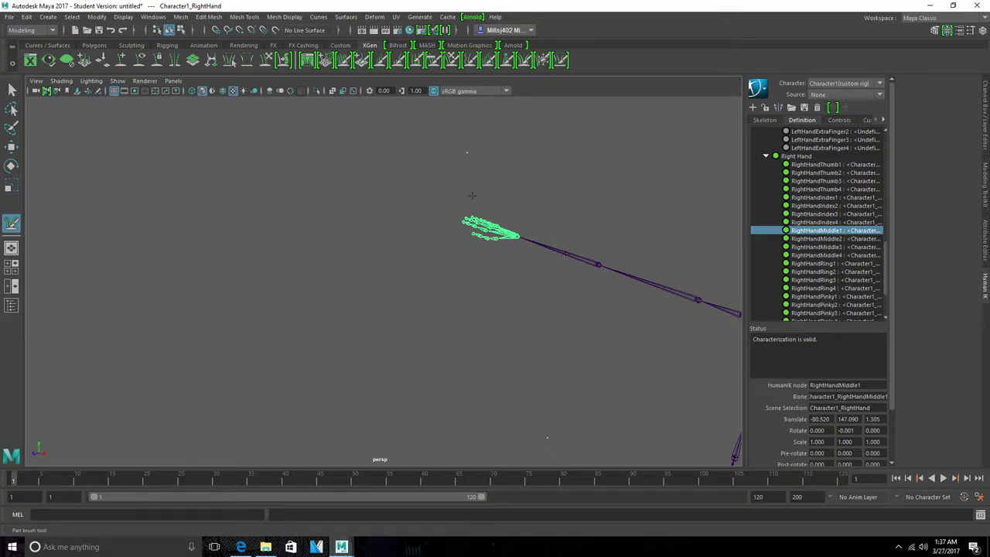
scroll(770, 286, "down", 2)
scroll(781, 298, "down", 2)
scroll(790, 309, "up", 1)
scroll(790, 310, "up", 2)
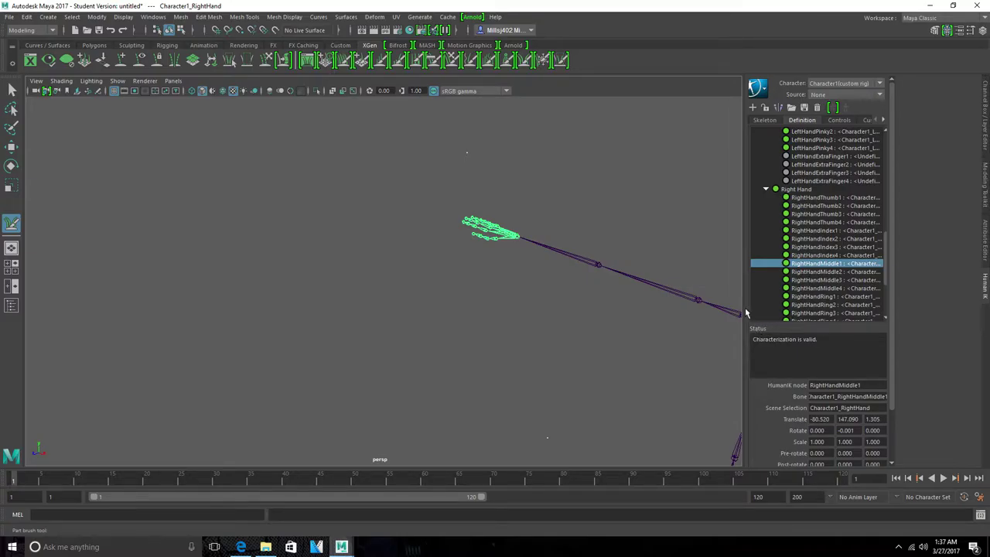
scroll(603, 290, "up", 3)
scroll(585, 273, "down", 3)
key("Down")
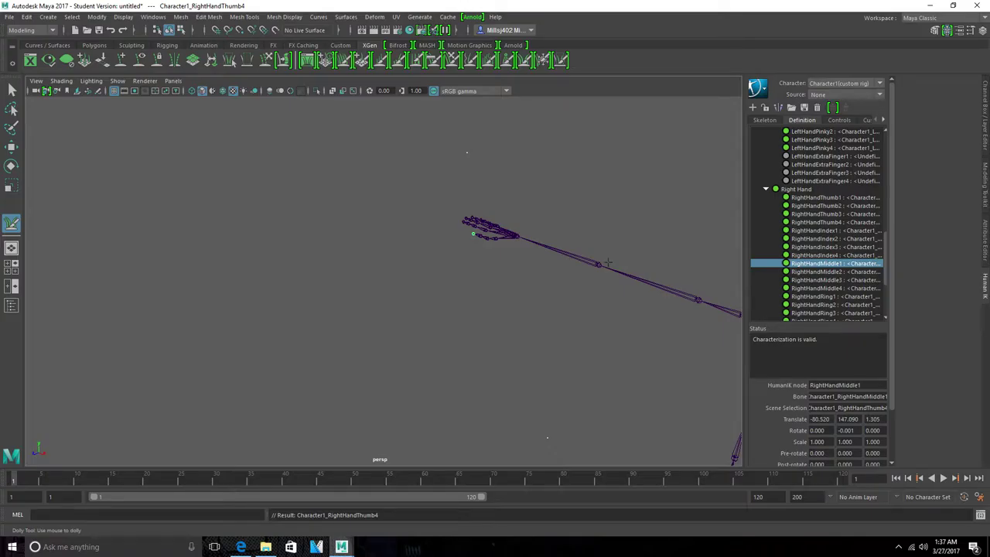
key("Up")
key("Up")
key("Up")
key("Up")
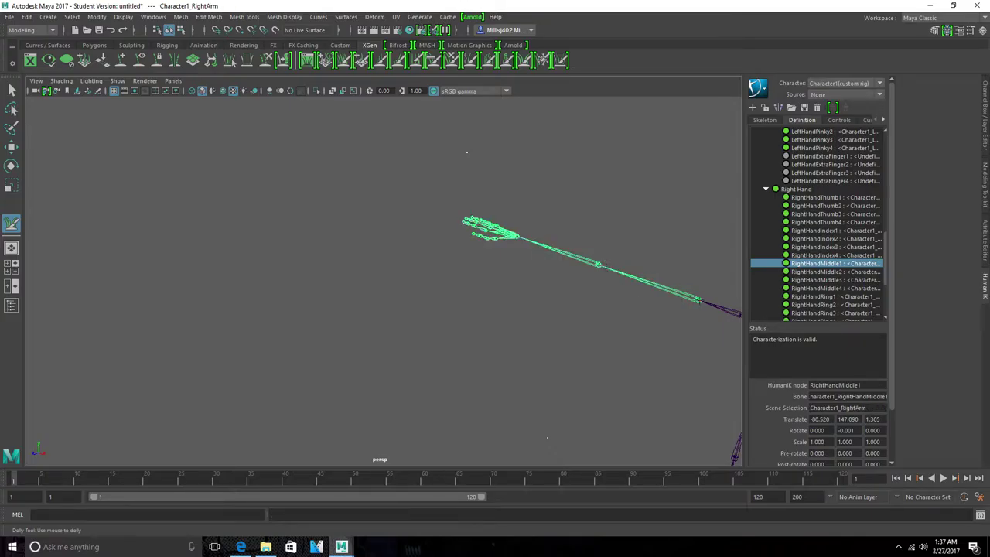
right_click(699, 300)
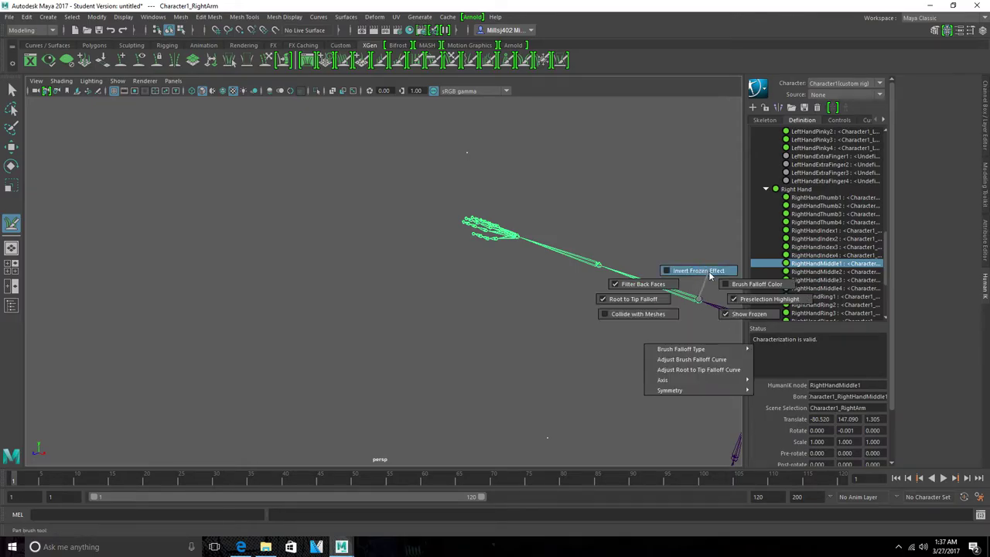
left_click(709, 272)
right_click(699, 300)
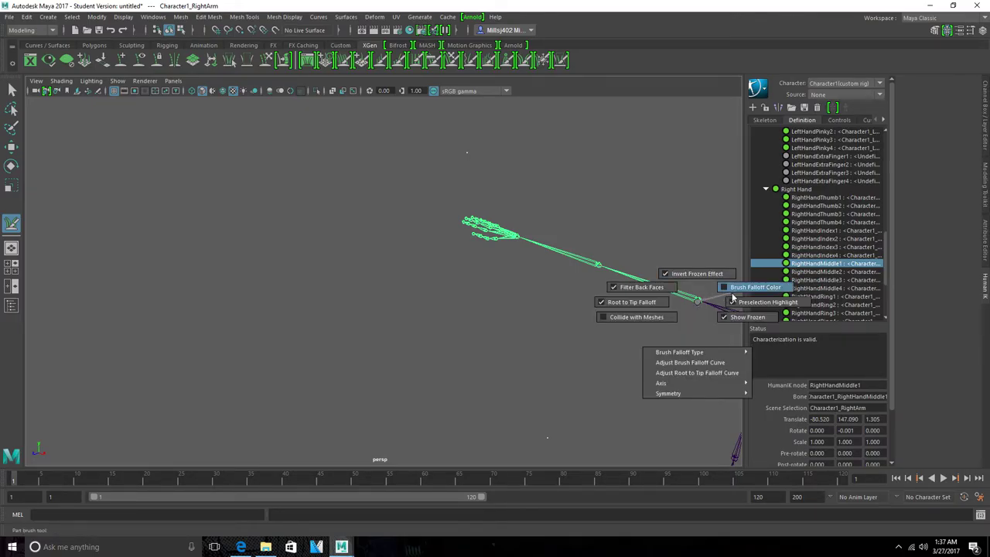
left_click(730, 292)
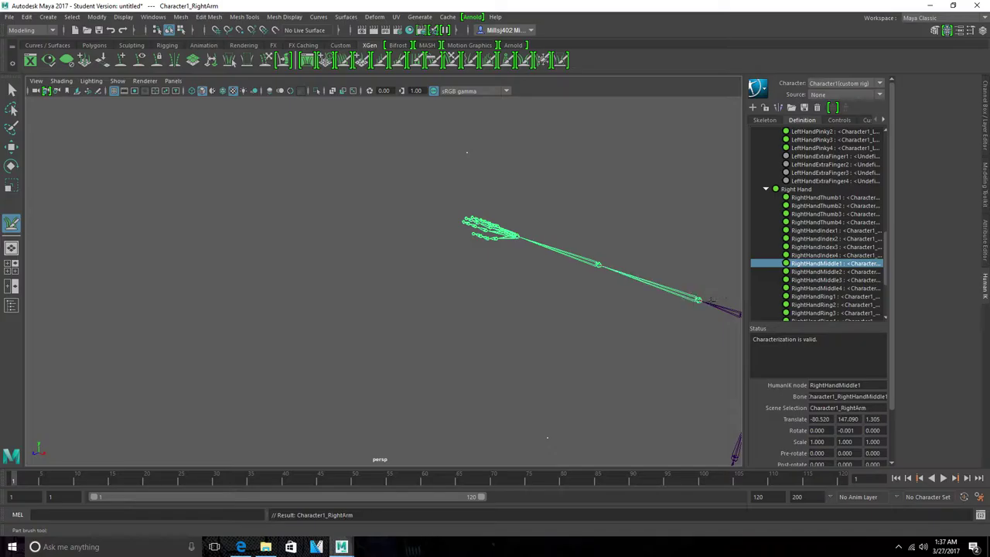
left_click(710, 302)
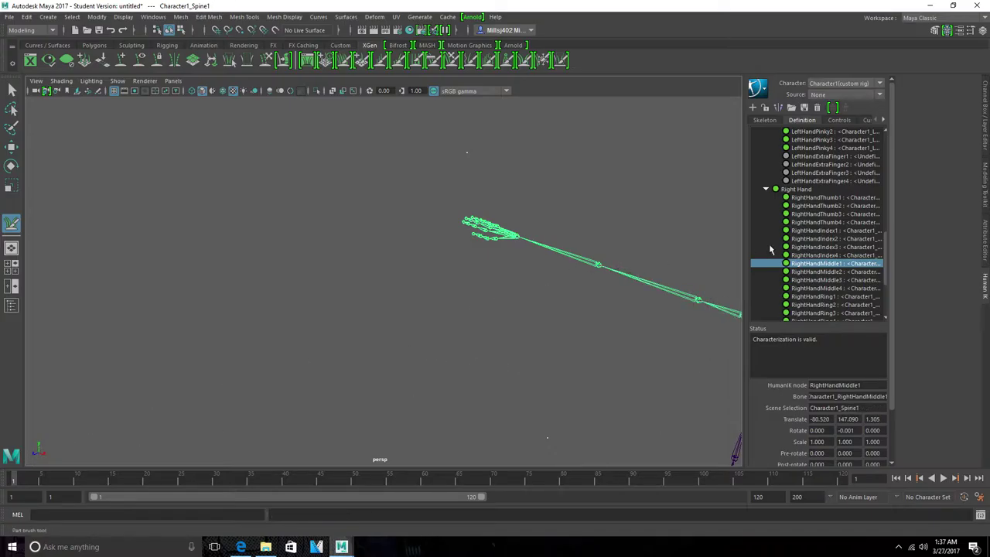
left_click(847, 280)
left_click(833, 312)
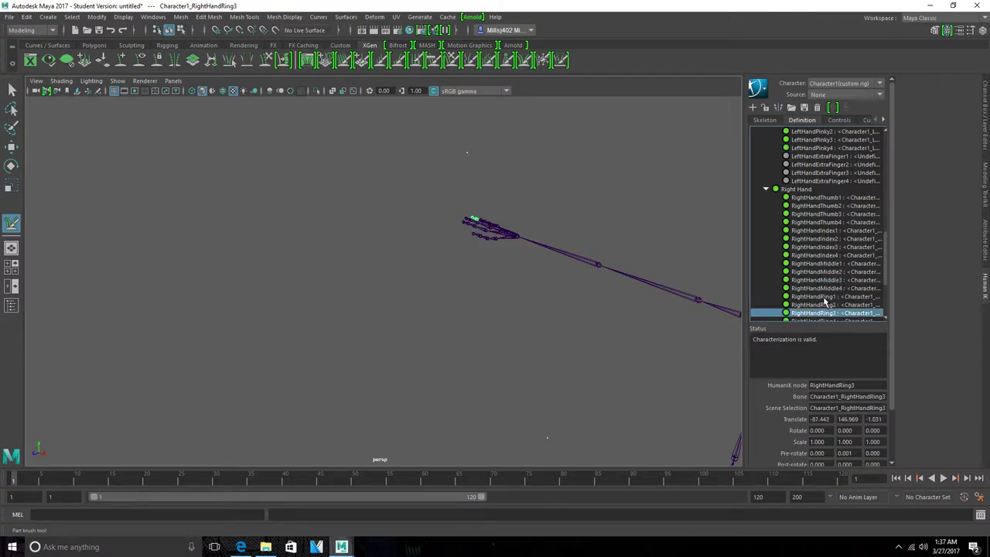
scroll(824, 302, "down", 2)
Expand the Left Foot group in the Definition list and select its LeftFootThumb2 slot
left_click(824, 304)
left_click(774, 266)
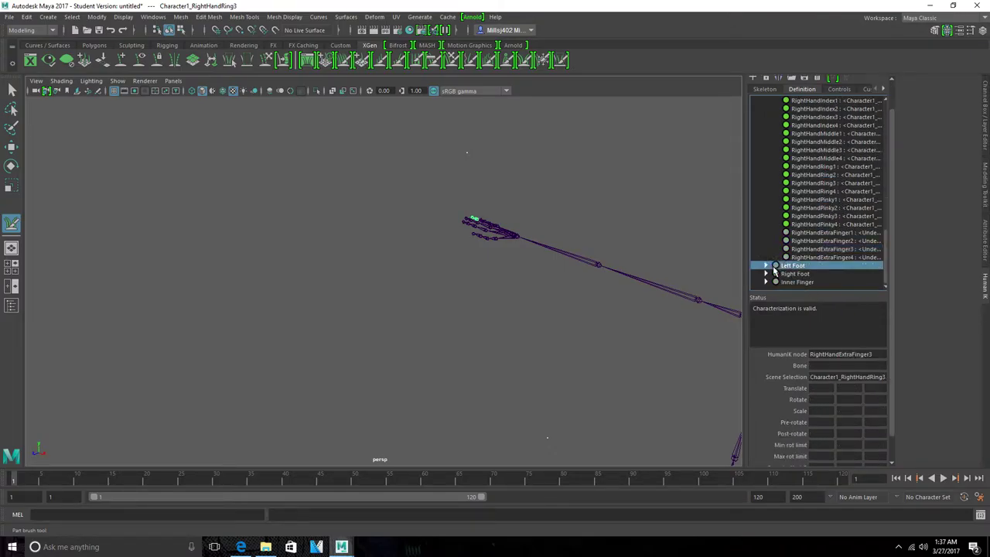
left_click(766, 266)
left_click(831, 283)
Dolly the viewport out to bring the whole skeleton into view
scroll(831, 284, "down", 2)
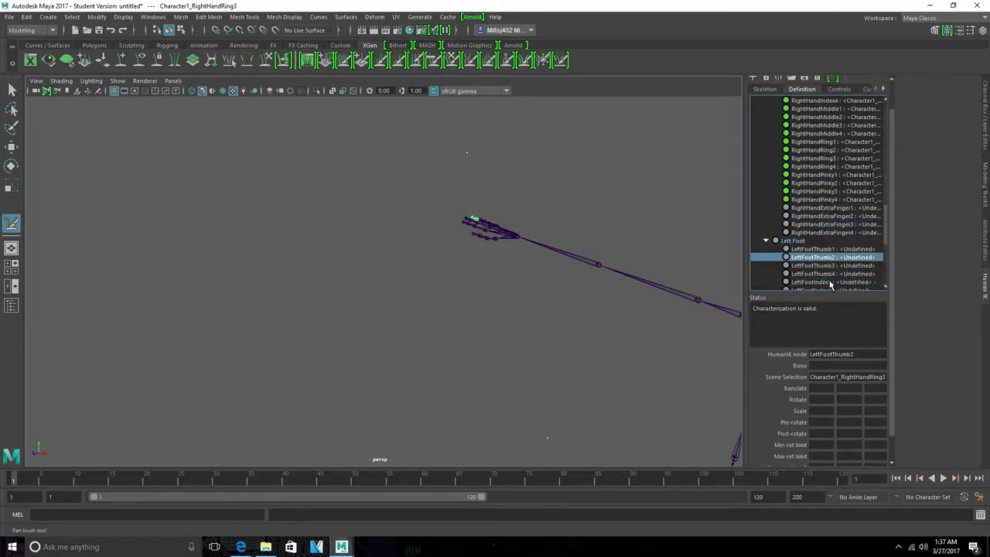
scroll(831, 284, "down", 3)
scroll(827, 279, "down", 2)
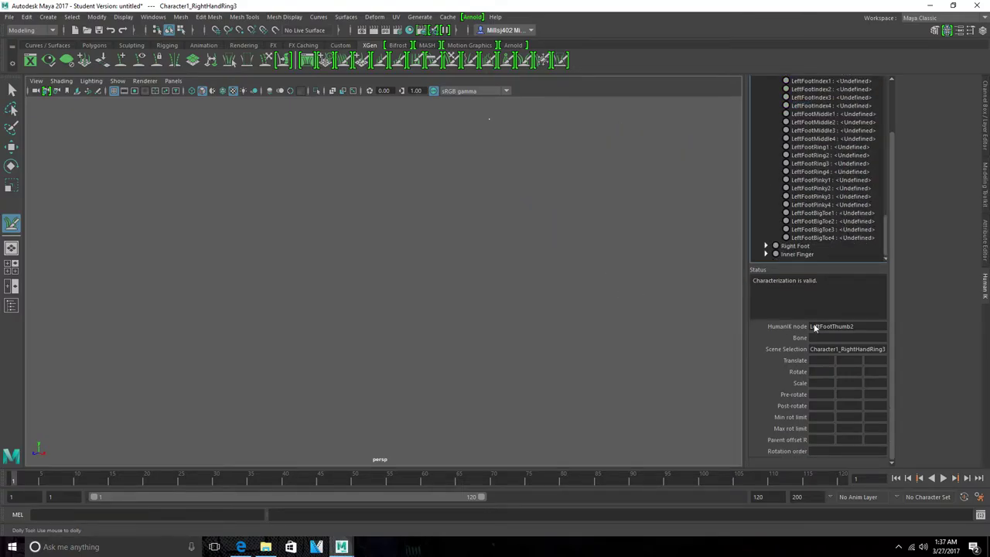
scroll(788, 328, "up", 2)
scroll(648, 260, "down", 4)
scroll(649, 261, "down", 2)
scroll(642, 258, "down", 2)
scroll(639, 259, "up", 1)
scroll(638, 257, "up", 2)
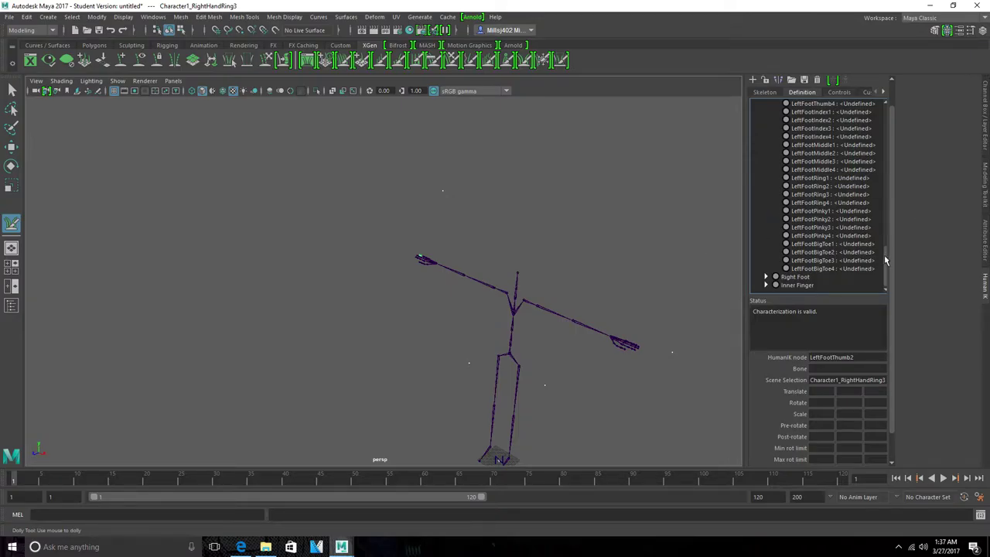
scroll(884, 254, "up", 3)
scroll(884, 254, "up", 3)
scroll(867, 230, "up", 3)
Reassign the RightHandMiddle2 slot to bone '2', accepting the replacement of its existing bone
left_click(851, 170)
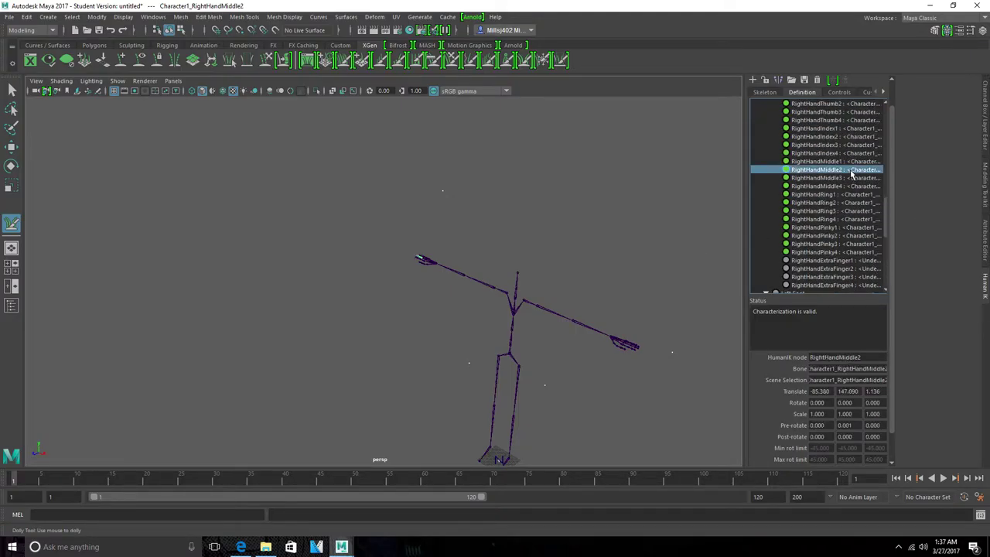
right_click(788, 173)
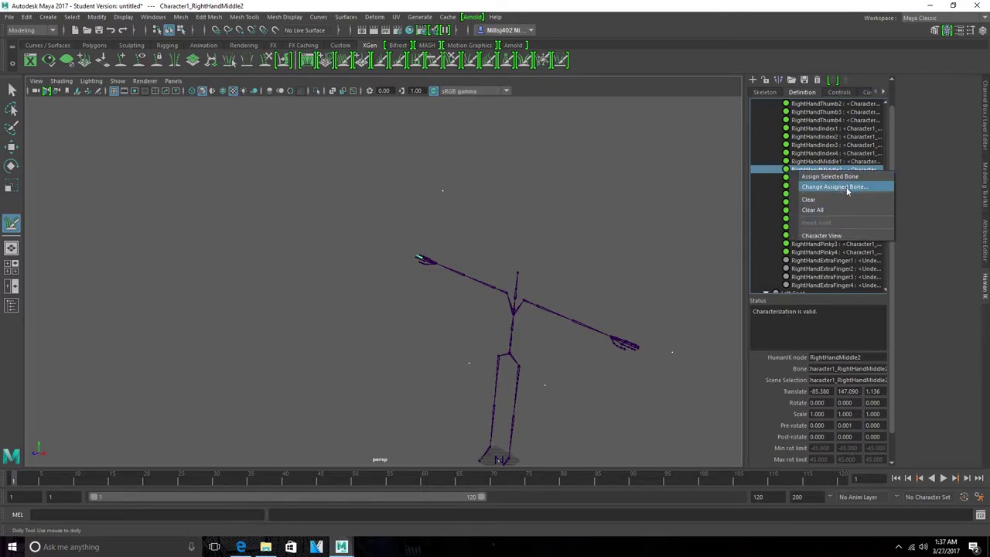
left_click(833, 186)
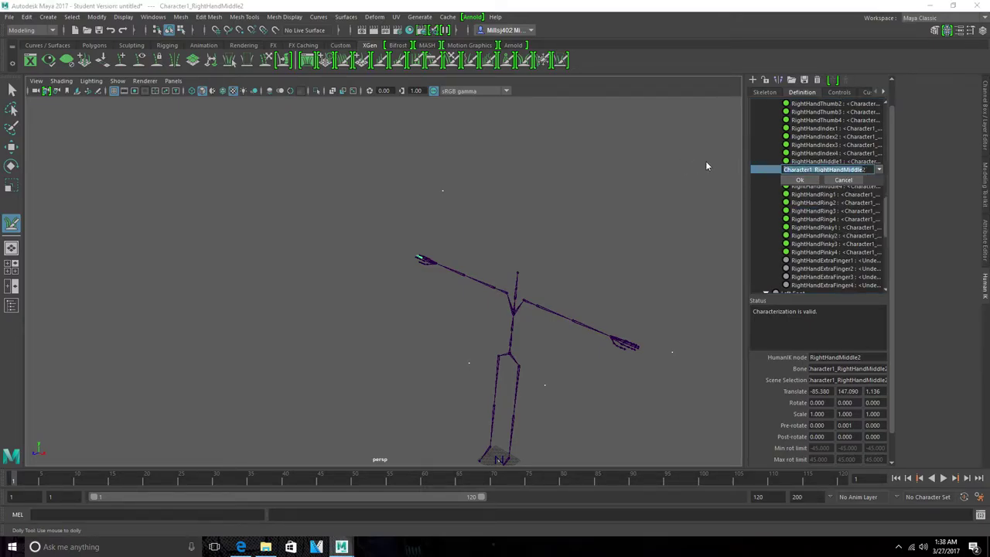
type("2")
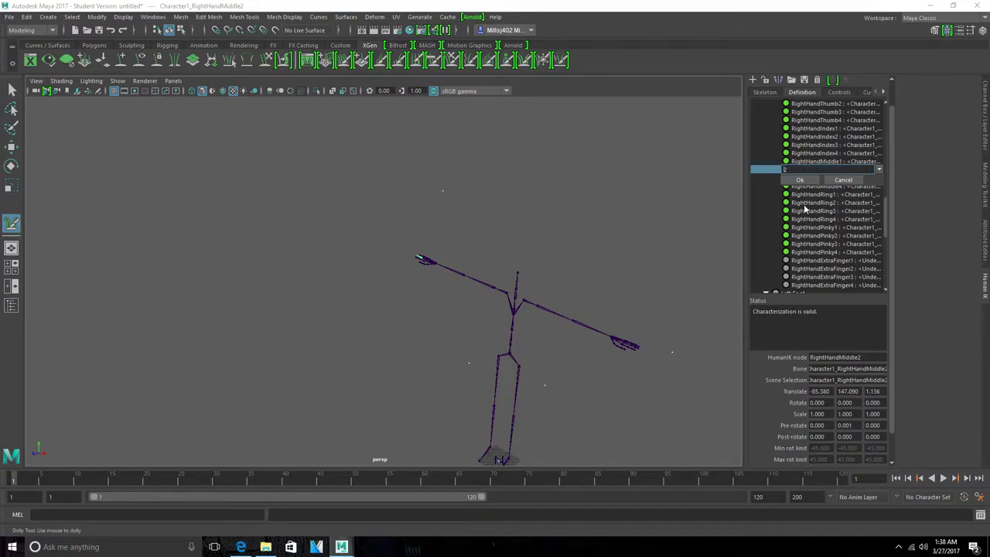
left_click(798, 180)
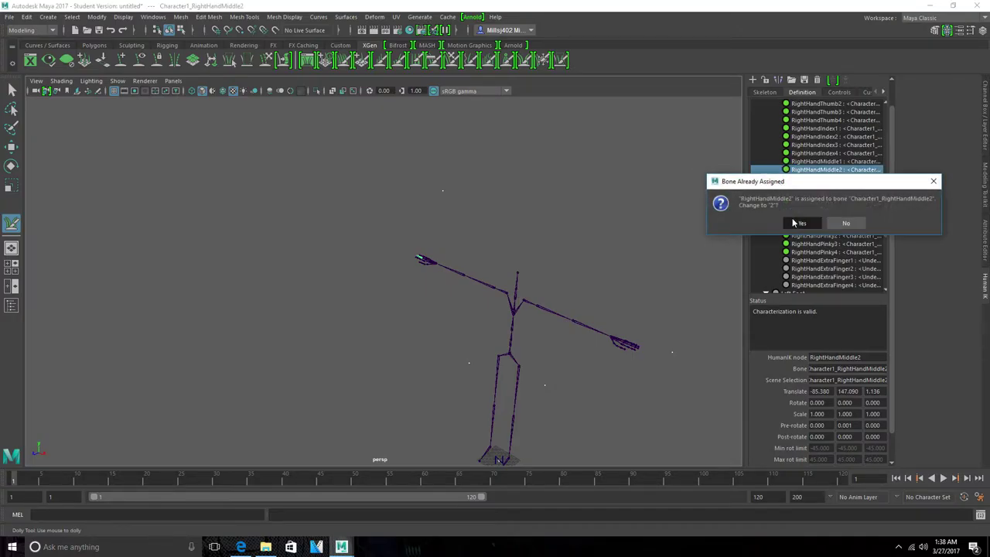
left_click(793, 222)
scroll(792, 222, "up", 3)
scroll(792, 222, "up", 2)
scroll(792, 222, "up", 3)
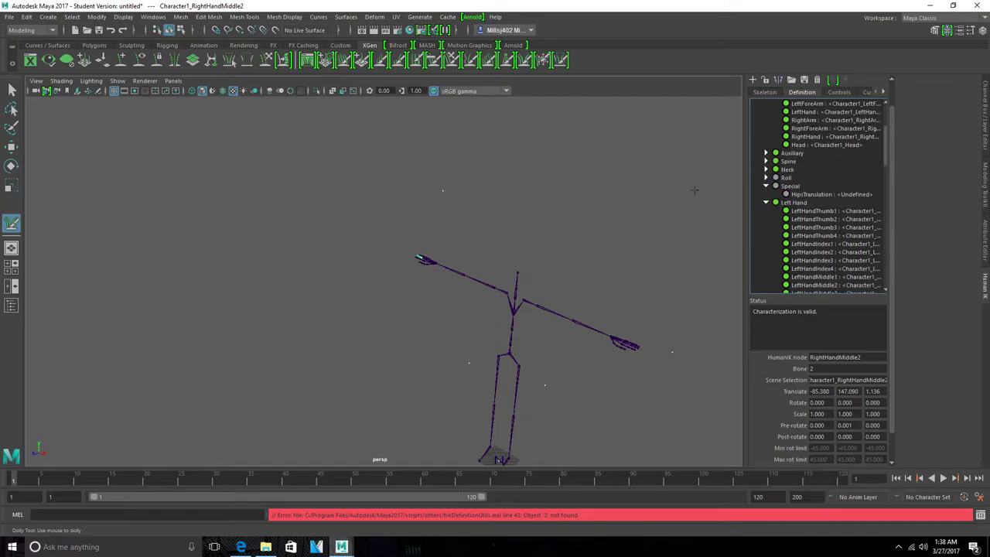
Start painting ShrinkWrap deformer weights, then bring up the Color Set Editor
left_click(379, 16)
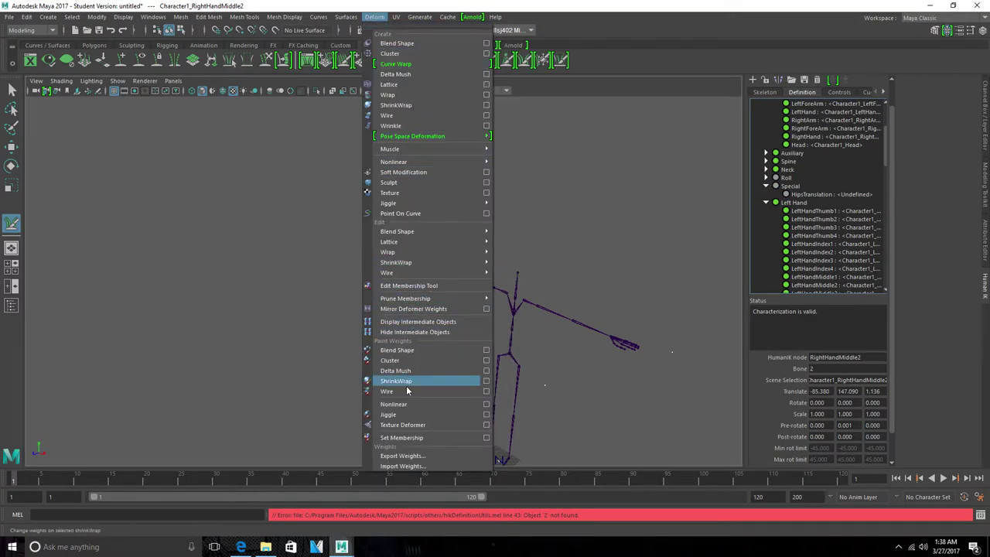
left_click(408, 426)
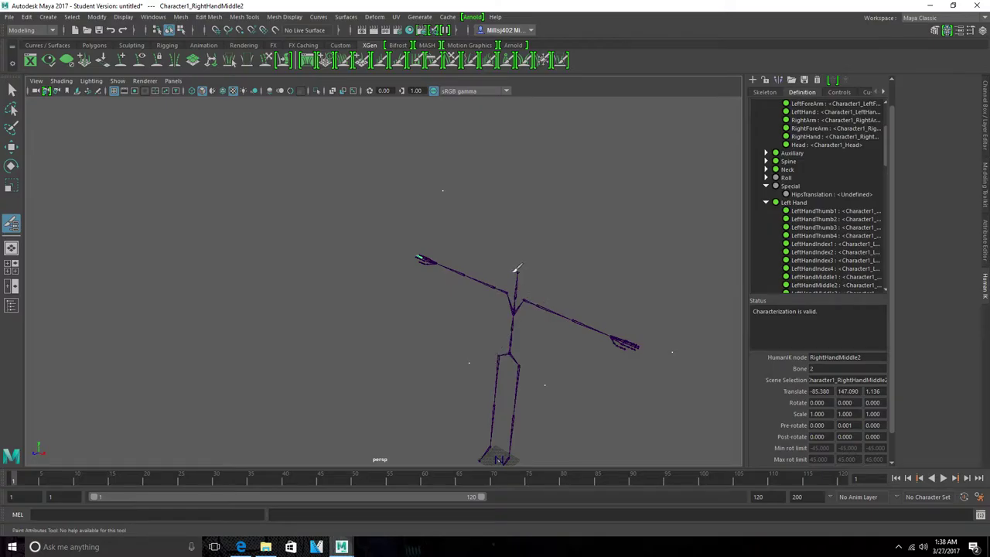
left_click(280, 17)
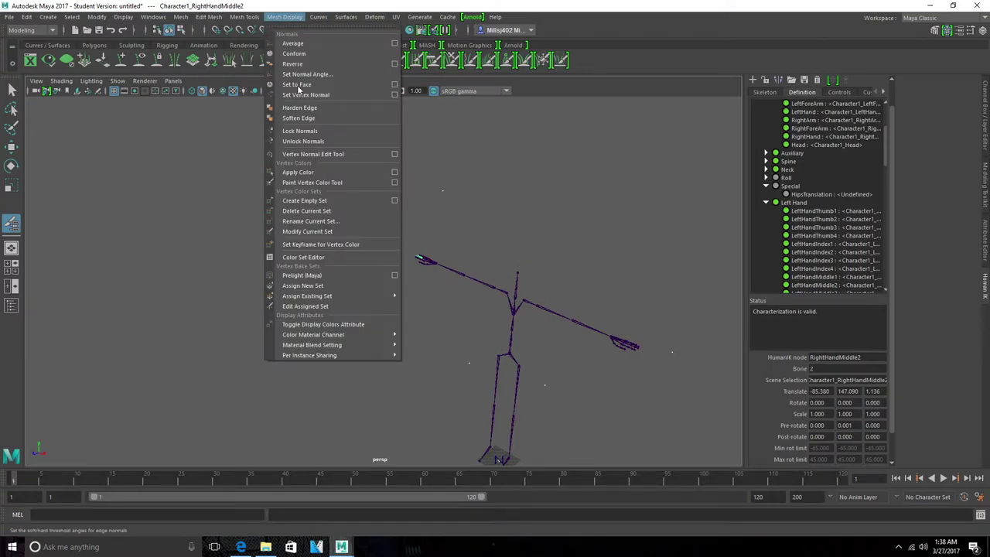
left_click(334, 257)
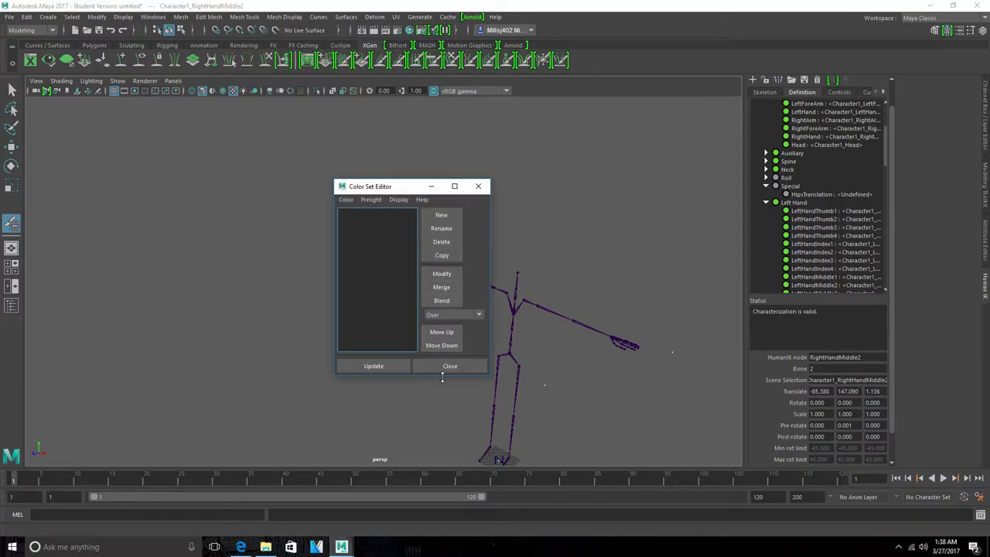
Try Move Up, set blending to Bilinear, and set new color set options to Clamped and Per Instance Shared
left_click(439, 332)
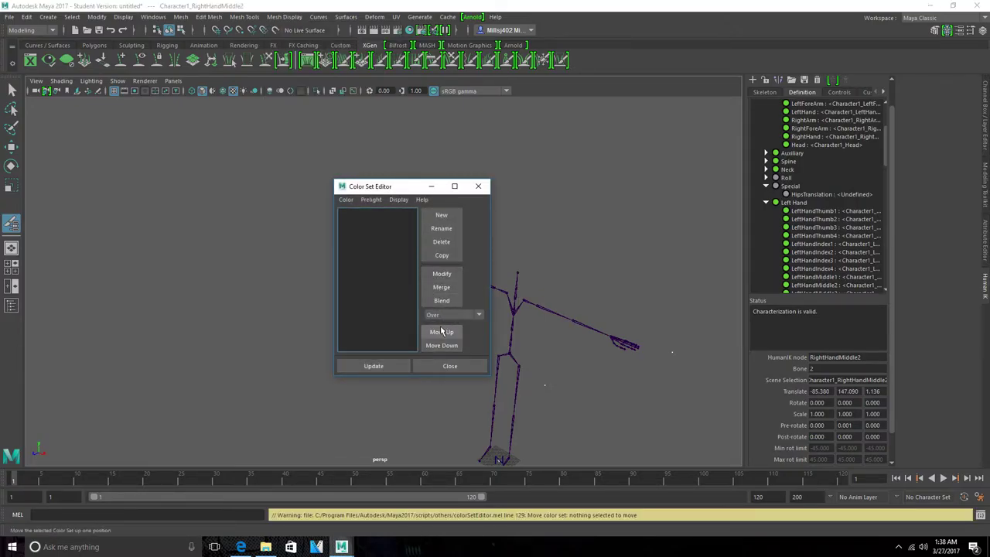
left_click(453, 315)
left_click(442, 388)
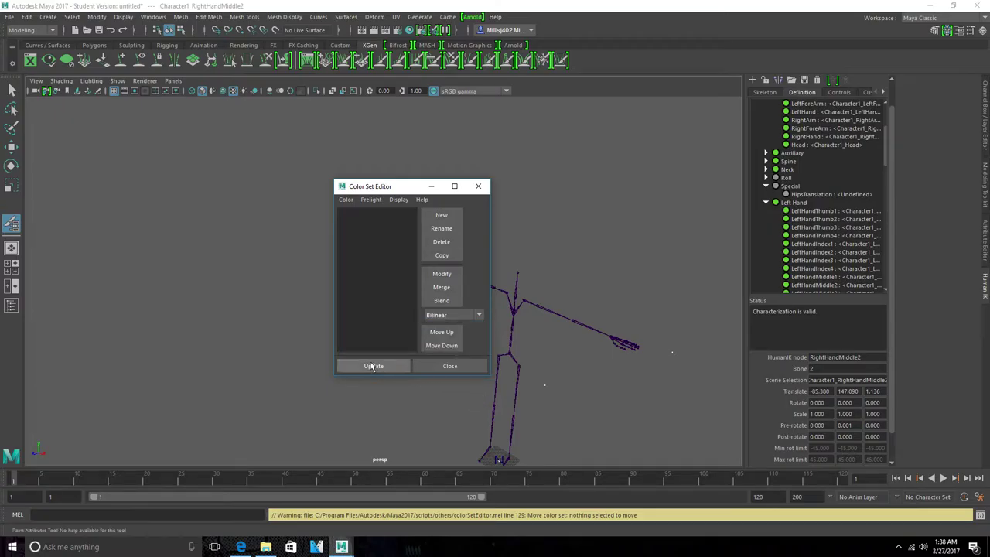
left_click(439, 215)
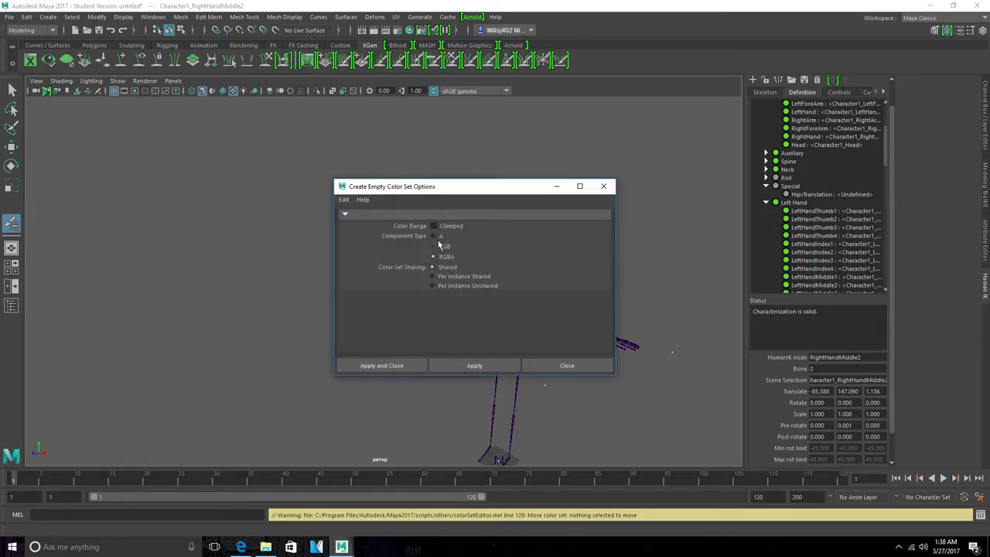
left_click(434, 226)
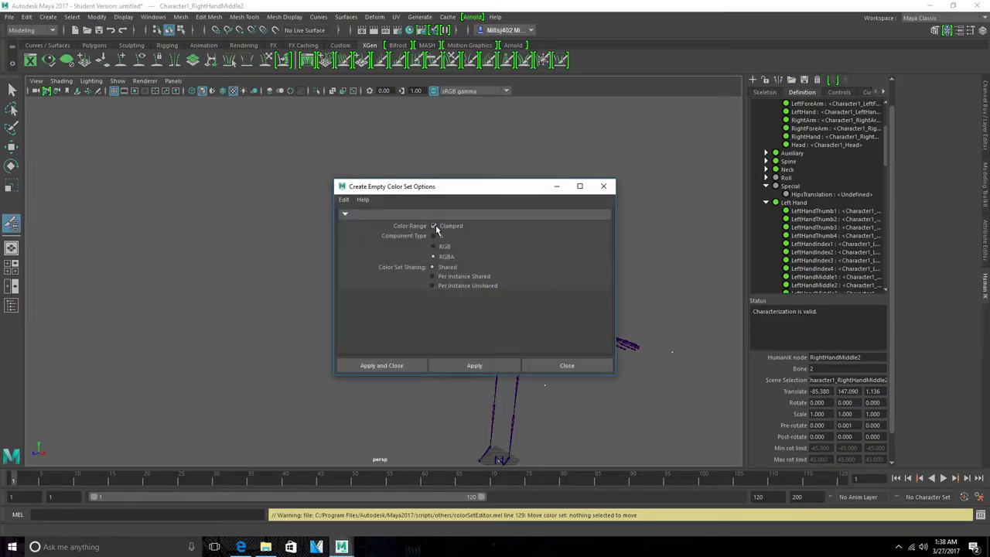
left_click(452, 276)
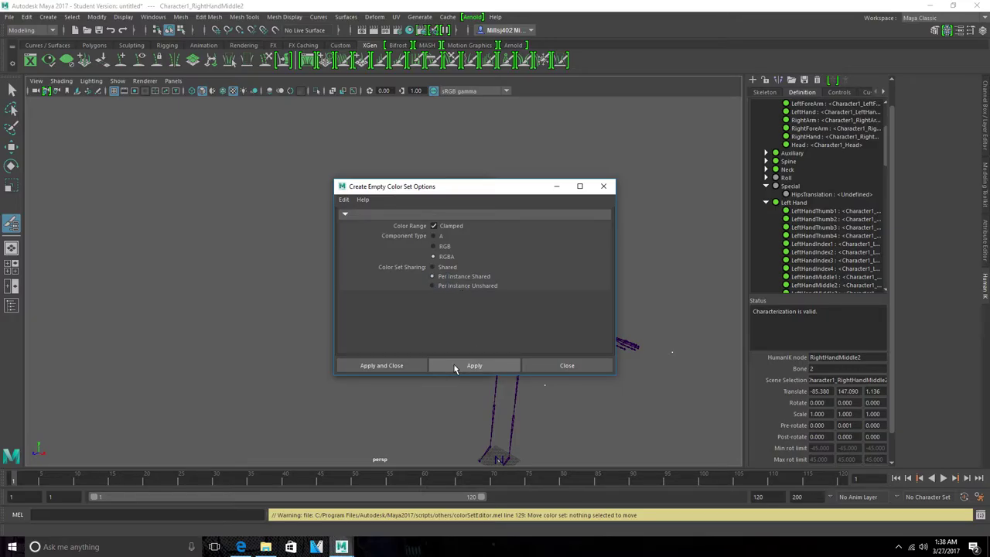
Close the new color set options and the Color Set Editor without adding a color set
left_click(343, 199)
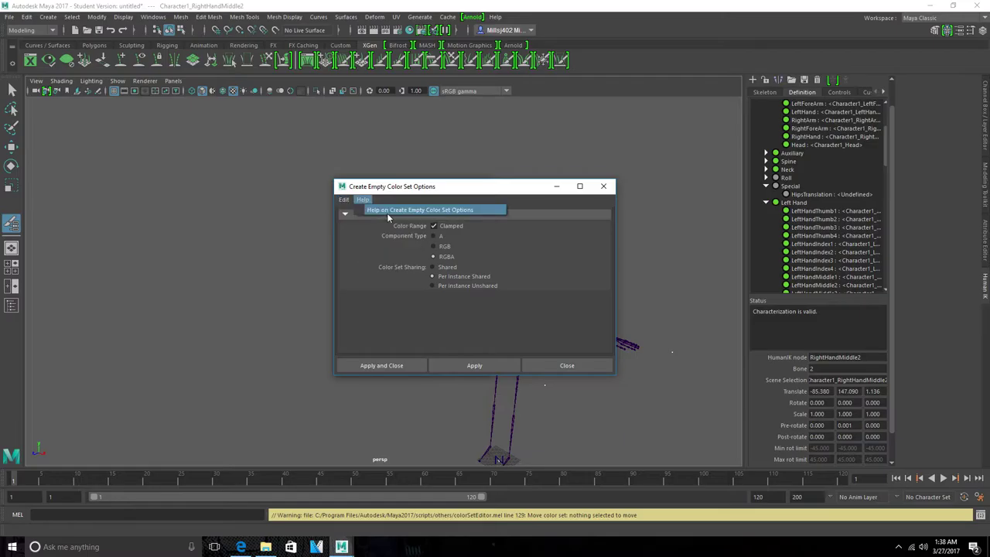
left_click(611, 192)
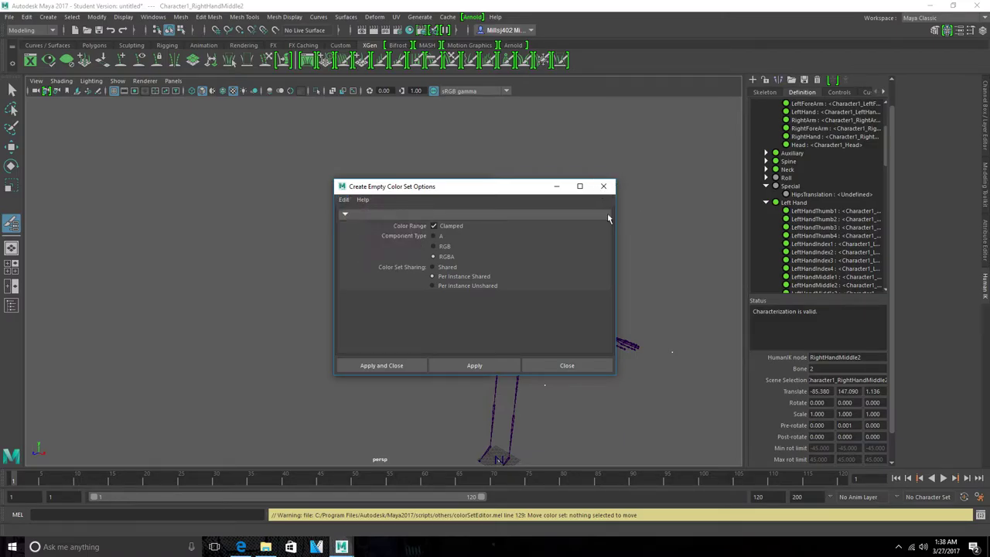
left_click(566, 365)
left_click(449, 366)
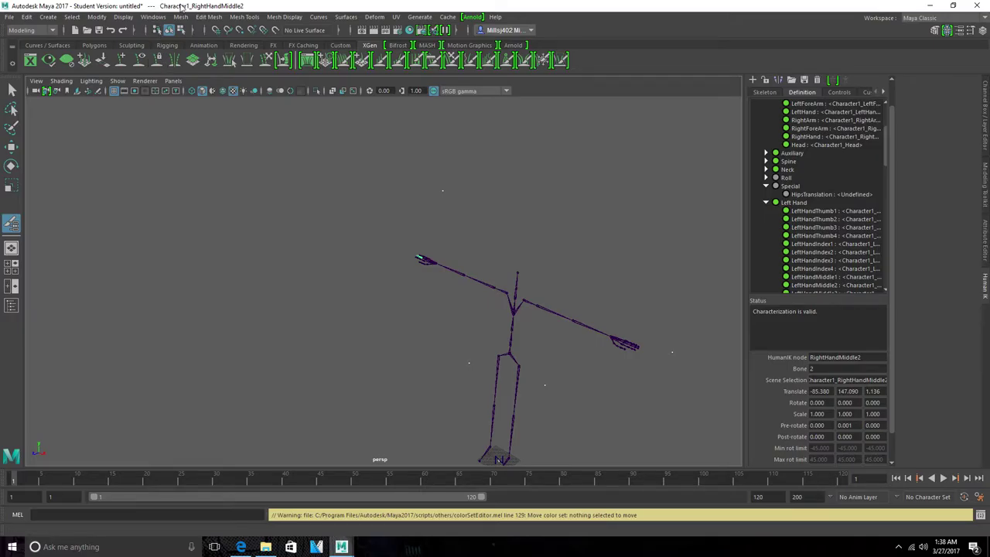
left_click(209, 17)
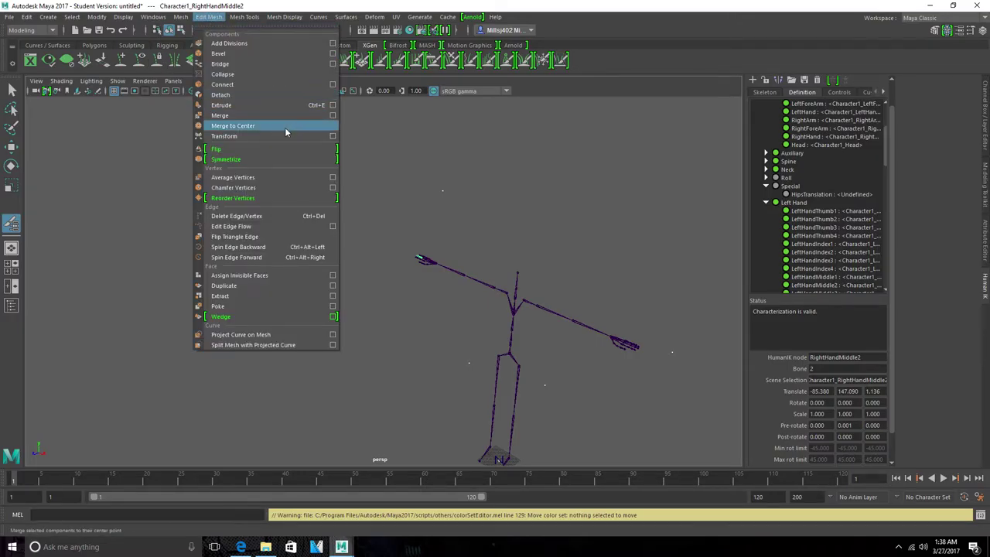
Try flipping mesh components, then create NURBS squares from the Curves/Surfaces shelf
left_click(291, 149)
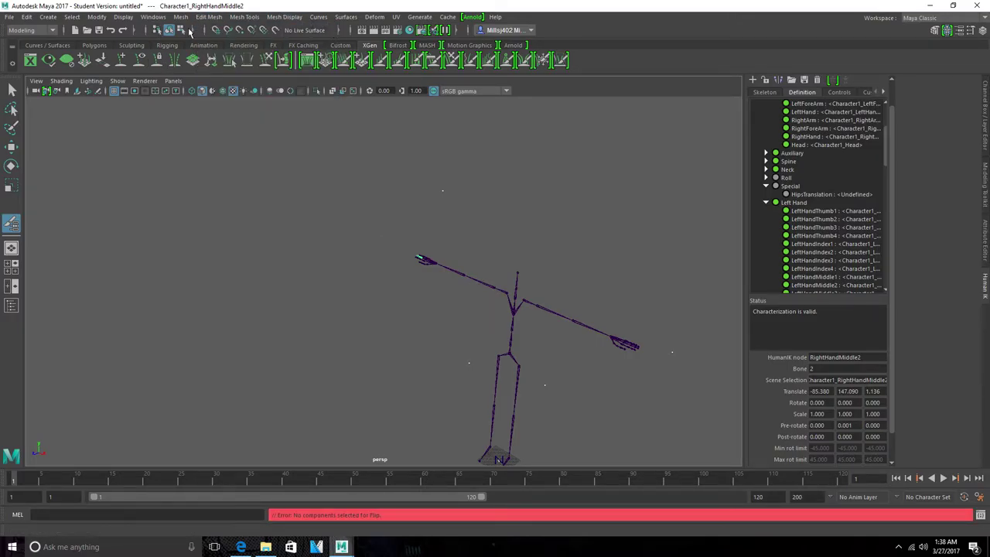
left_click(48, 45)
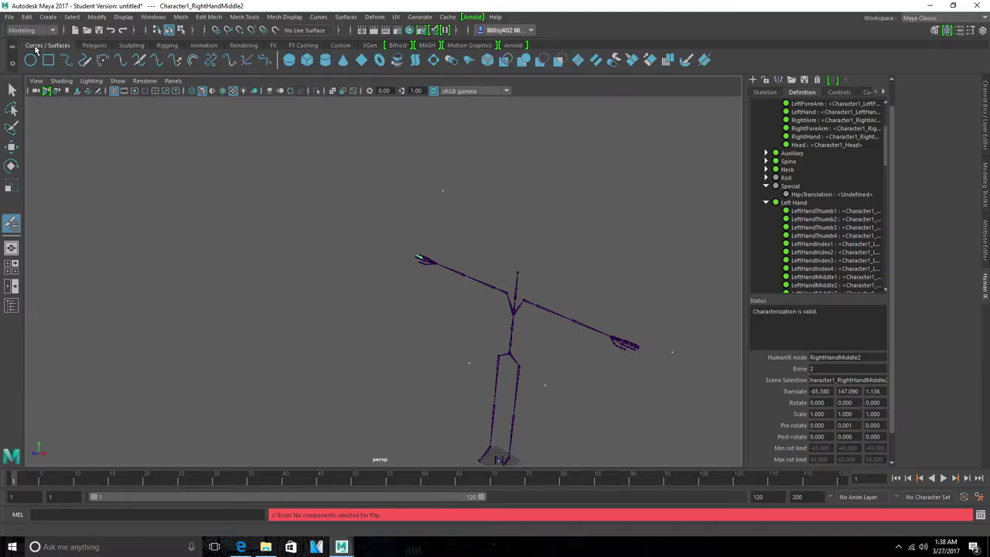
double_click(49, 61)
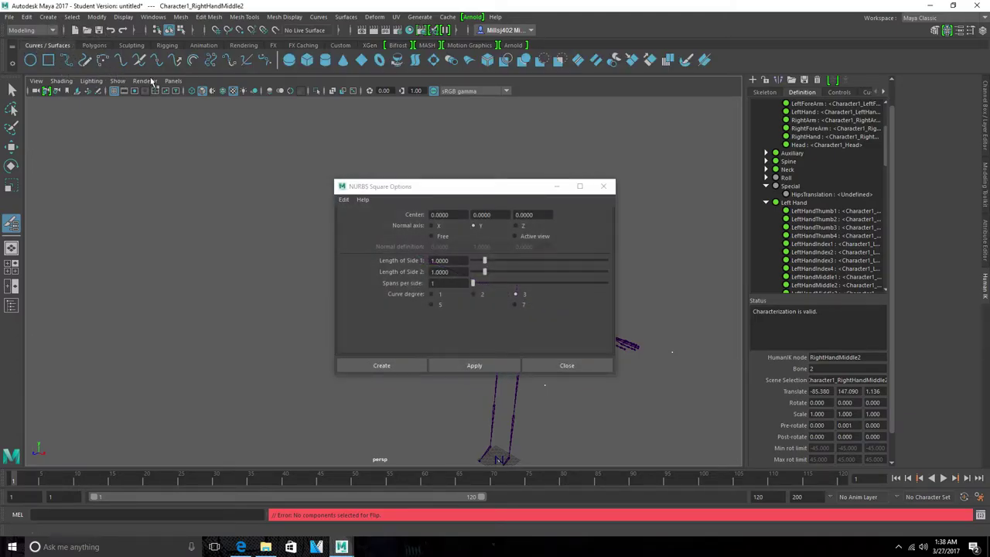
left_click(49, 60)
left_click(502, 360)
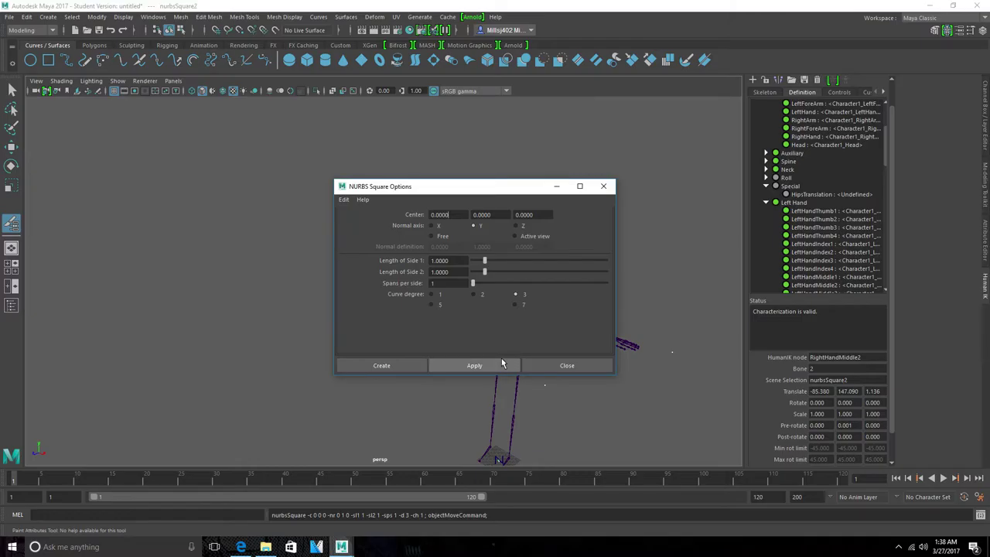
left_click(501, 360)
left_click(542, 366)
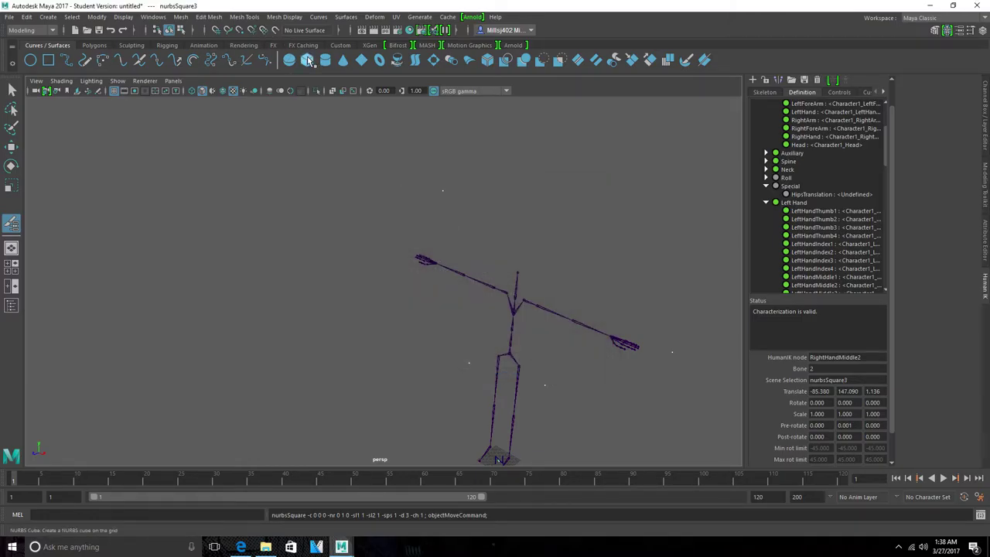
Create a NURBS cube about 44 wide, 23 long and 15 high around the skeleton's feet
double_click(308, 61)
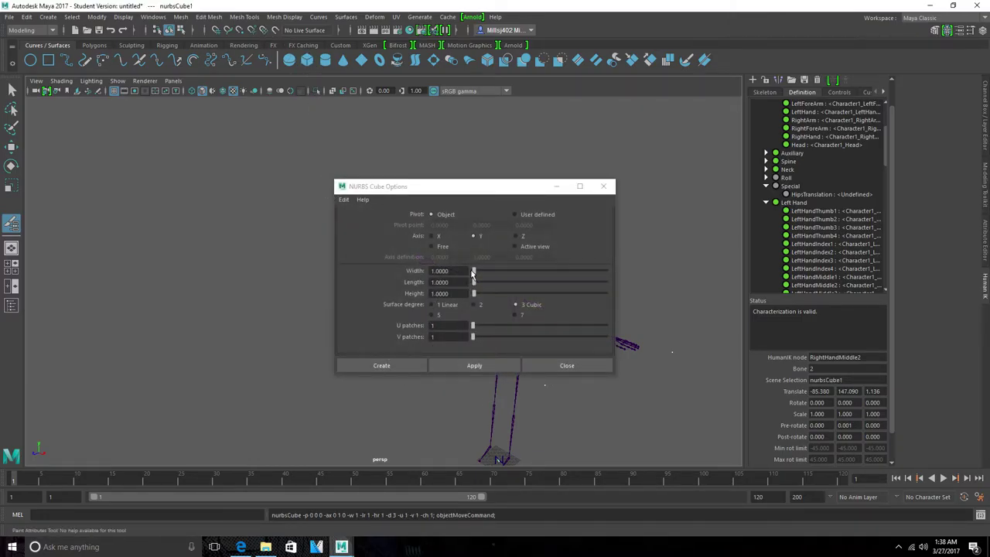
mouse_move(472, 272)
left_mouse_down()
mouse_move(530, 283)
mouse_move(495, 283)
mouse_move(493, 294)
left_mouse_up()
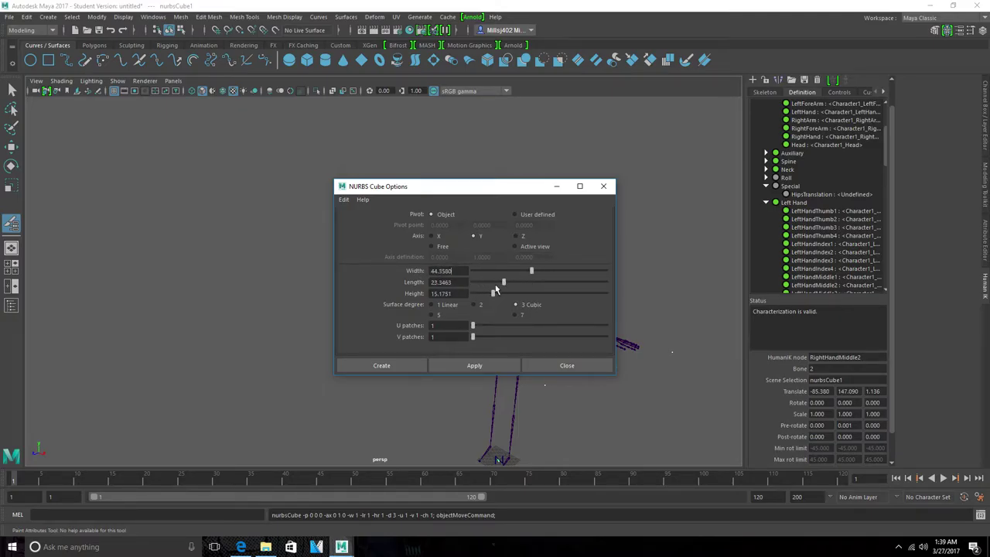
left_click(476, 235)
left_click(467, 363)
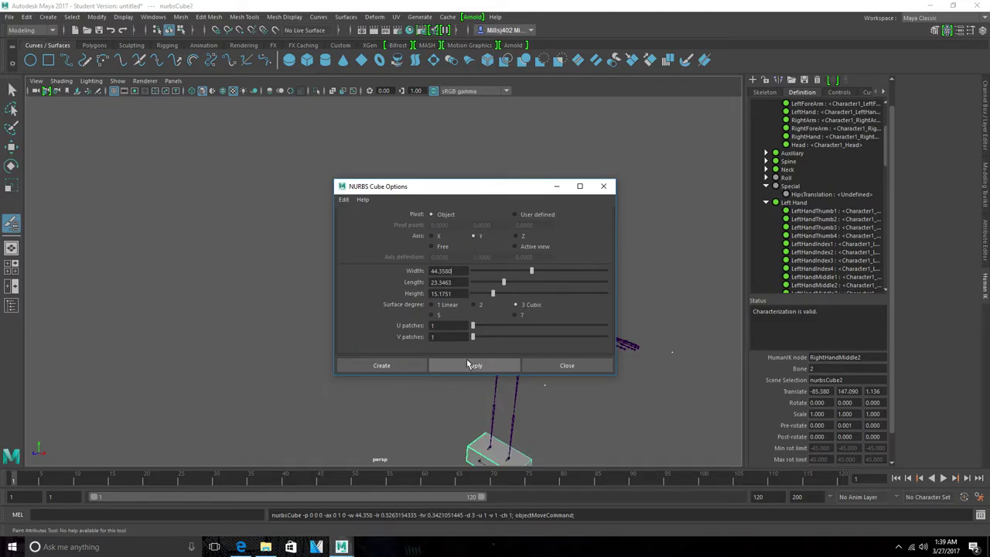
left_click(570, 368)
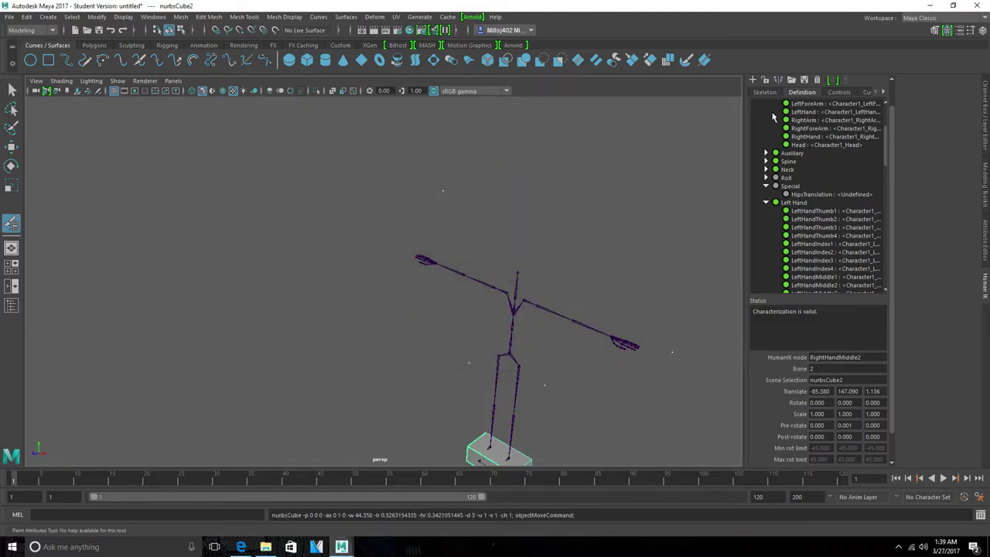
scroll(472, 309, "down", 3)
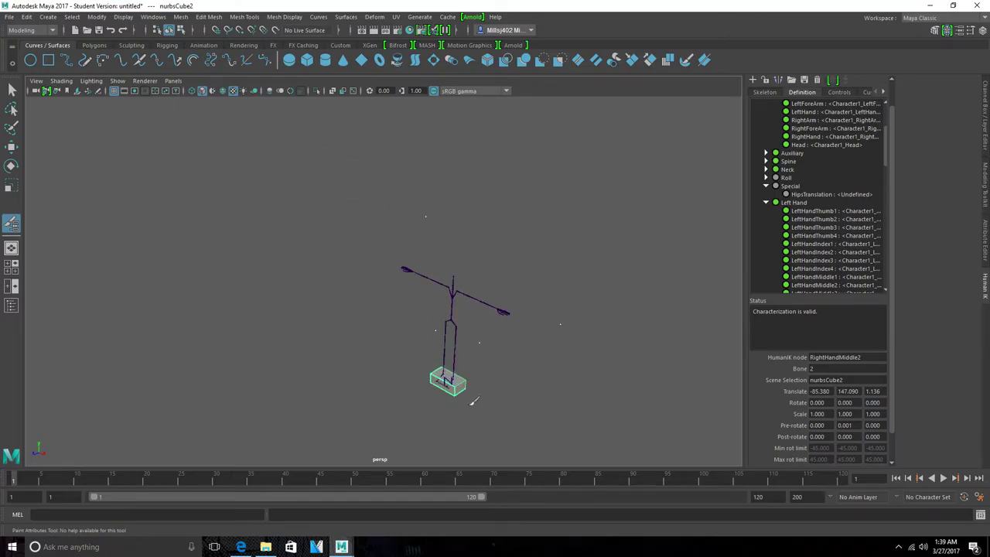
Select the shoulder–spine joint and activate the Insert Joint Tool via Edit Joints > Insert
left_click(450, 370)
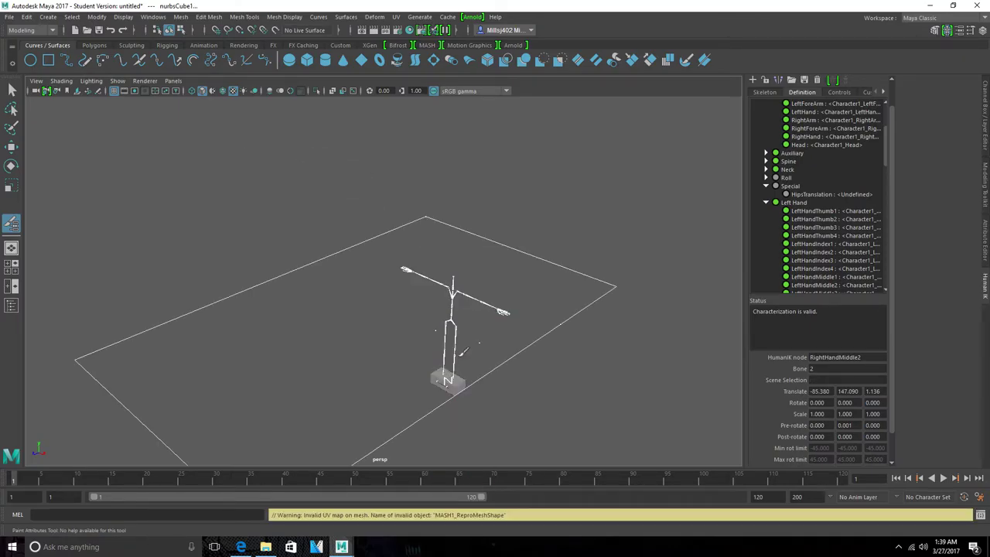
mouse_move(460, 377)
right_mouse_down()
mouse_move(458, 195)
mouse_move(495, 228)
right_mouse_up()
right_click_drag(459, 306, 462, 285)
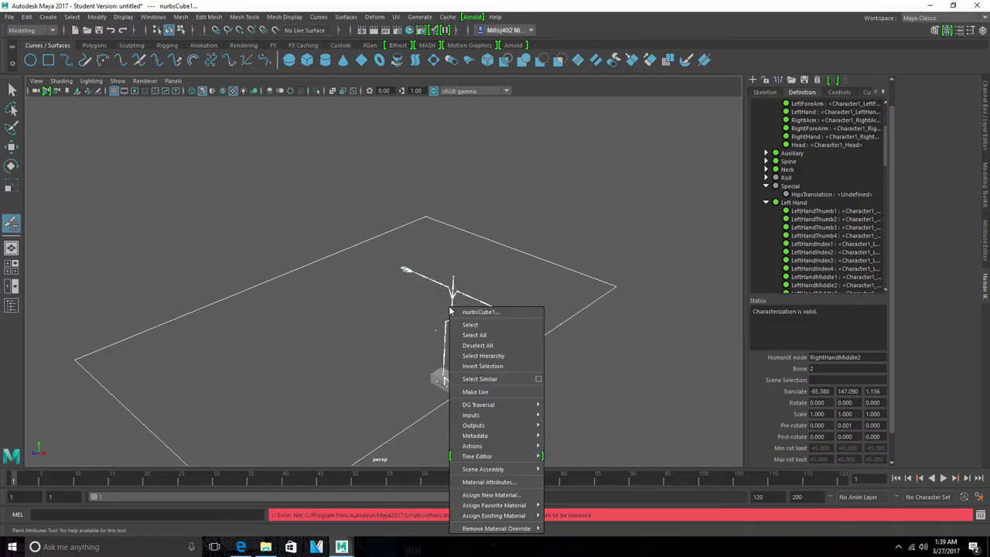
left_click(457, 291)
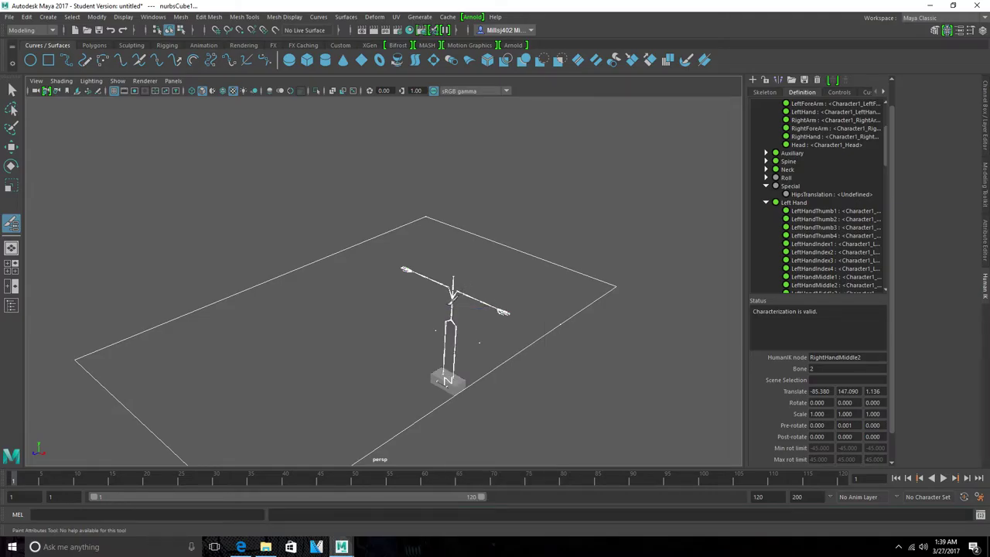
right_click_drag(452, 301, 455, 252)
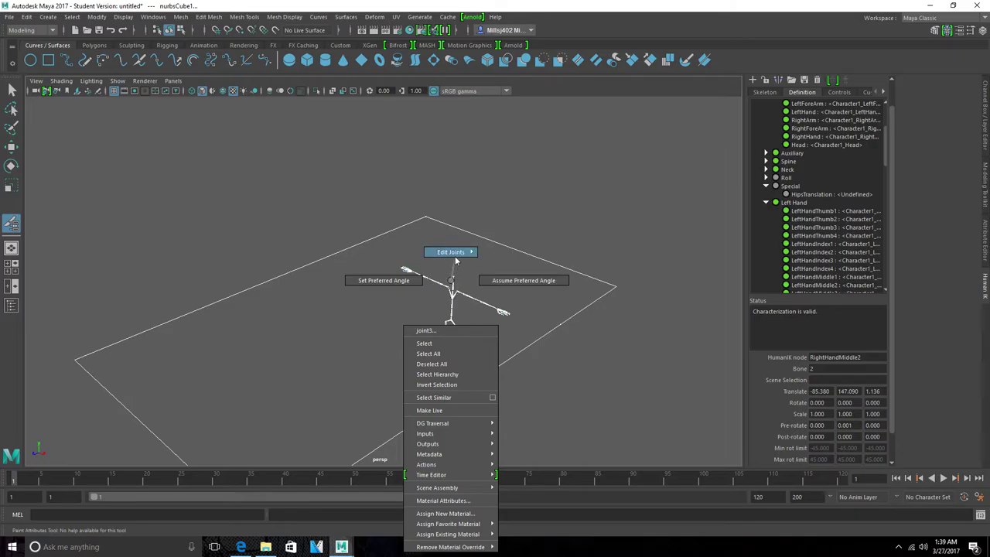
mouse_move(452, 292)
right_mouse_down()
mouse_move(449, 253)
mouse_move(416, 257)
mouse_move(516, 301)
right_mouse_up()
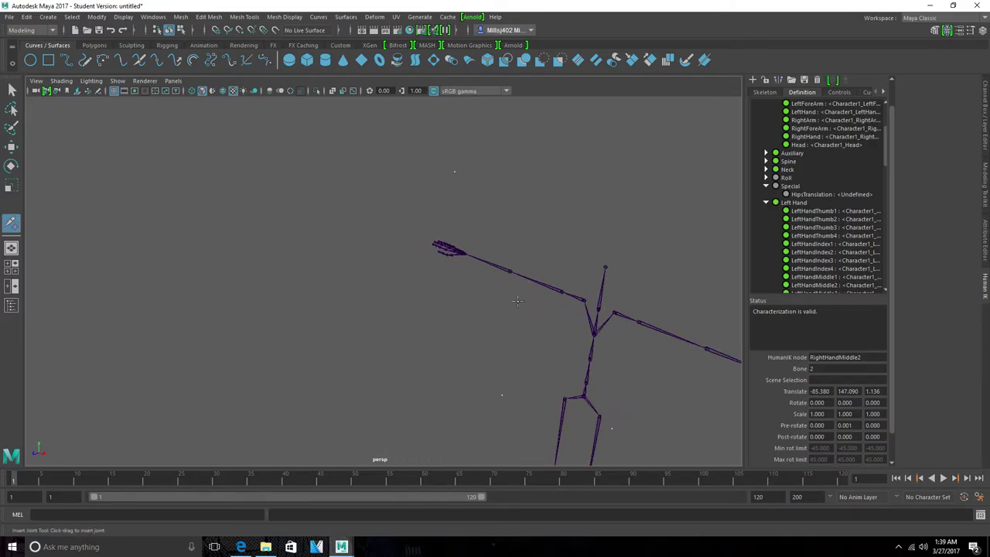
Insert a new joint at the top of the spine
mouse_move(593, 282)
right_mouse_down()
mouse_move(541, 263)
mouse_move(557, 235)
mouse_move(542, 256)
right_mouse_up()
key("q")
right_click_drag(595, 316, 617, 317)
mouse_move(592, 279)
right_mouse_down()
mouse_move(600, 268)
mouse_move(572, 317)
mouse_move(555, 292)
right_mouse_up()
right_click(602, 311)
left_click(604, 266)
Select Character1_Spine1 and remove it with Edit Joints > Remove
left_click_drag(595, 280, 596, 280, "alt")
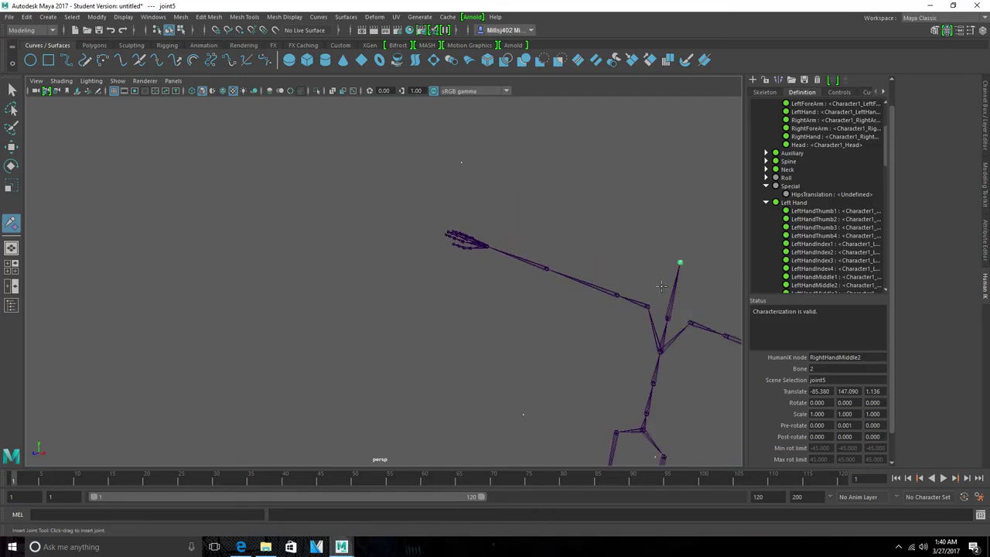
right_click_drag(713, 269, 740, 275)
left_click_drag(459, 243, 460, 244, "alt")
key("Return")
left_click(501, 244)
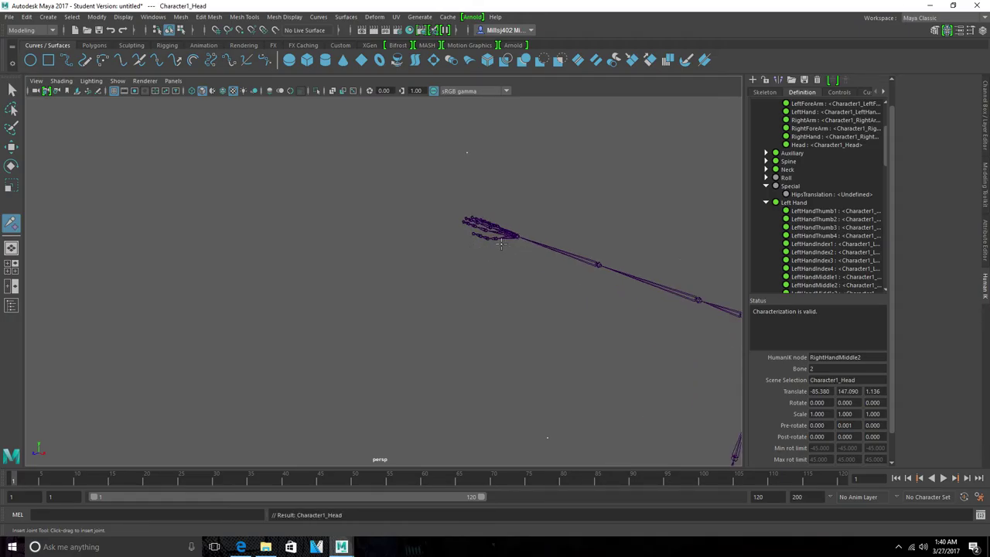
key("Up")
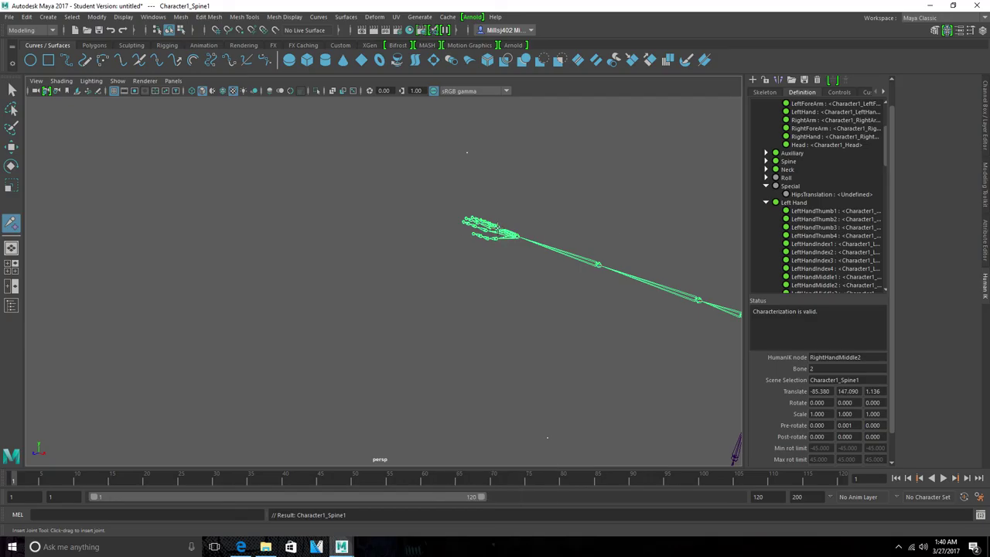
right_click(499, 198)
right_click(486, 236)
right_click_drag(495, 210, 542, 210)
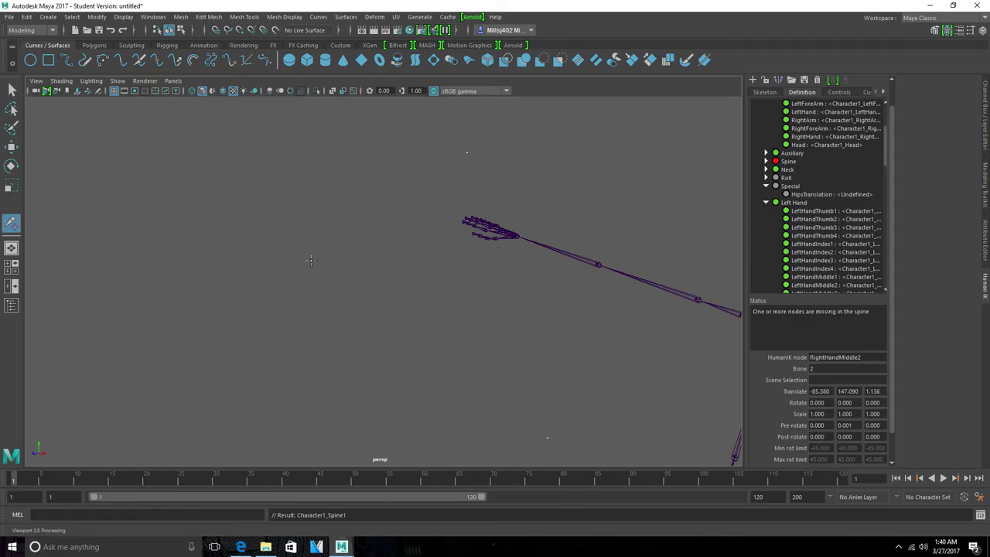